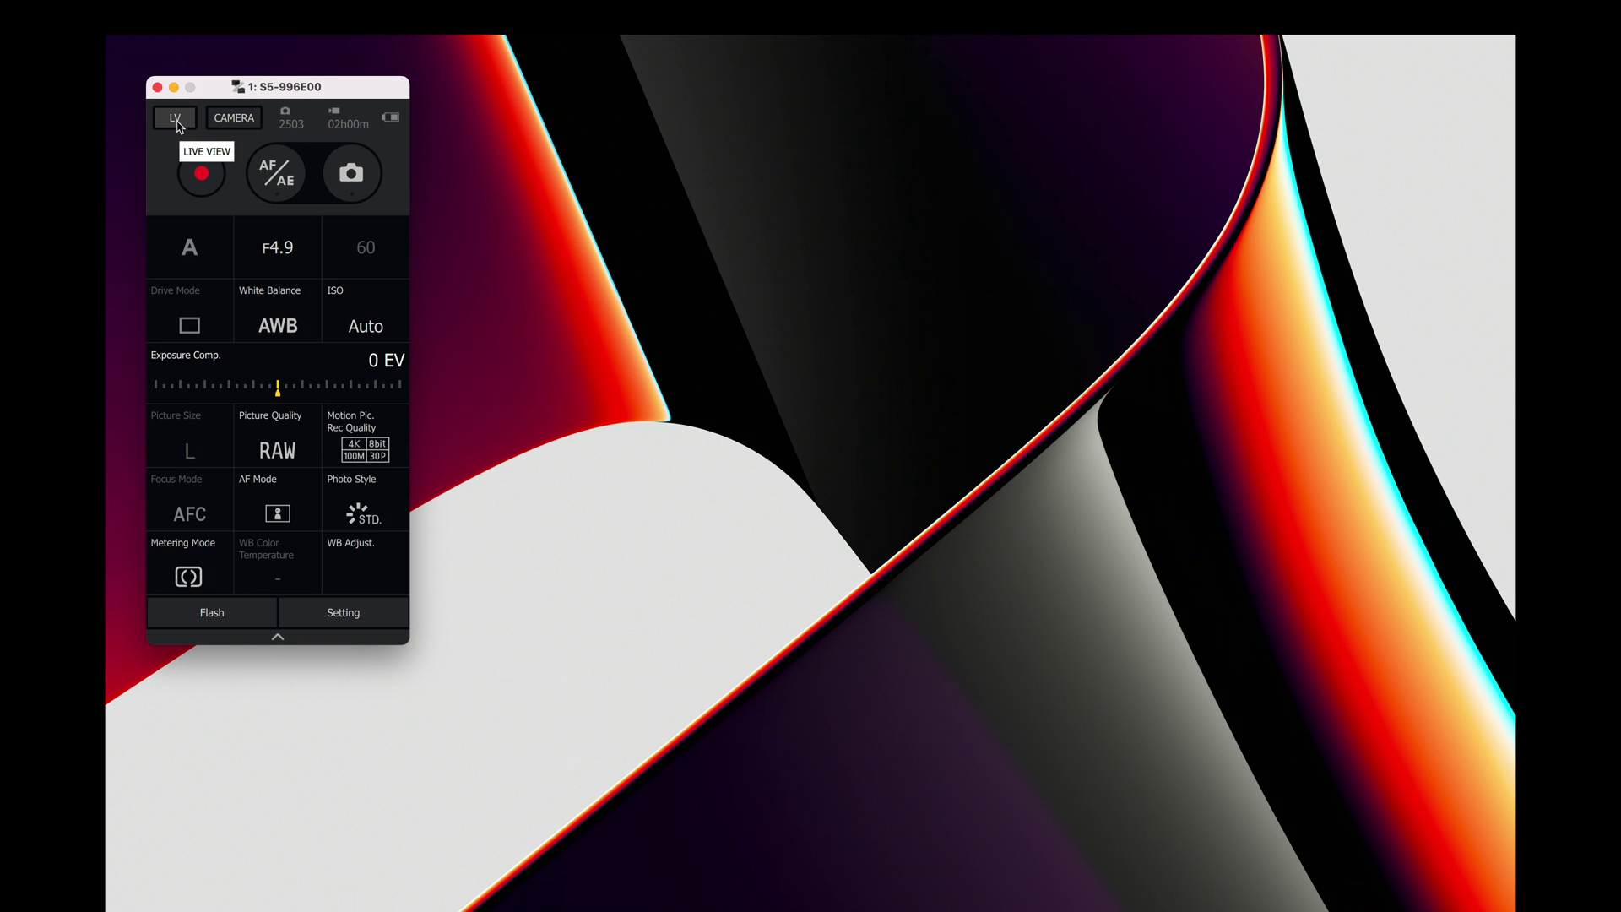
Open the S5 live view feed and the camera list showing S5 and All Cameras
left_click(176, 120)
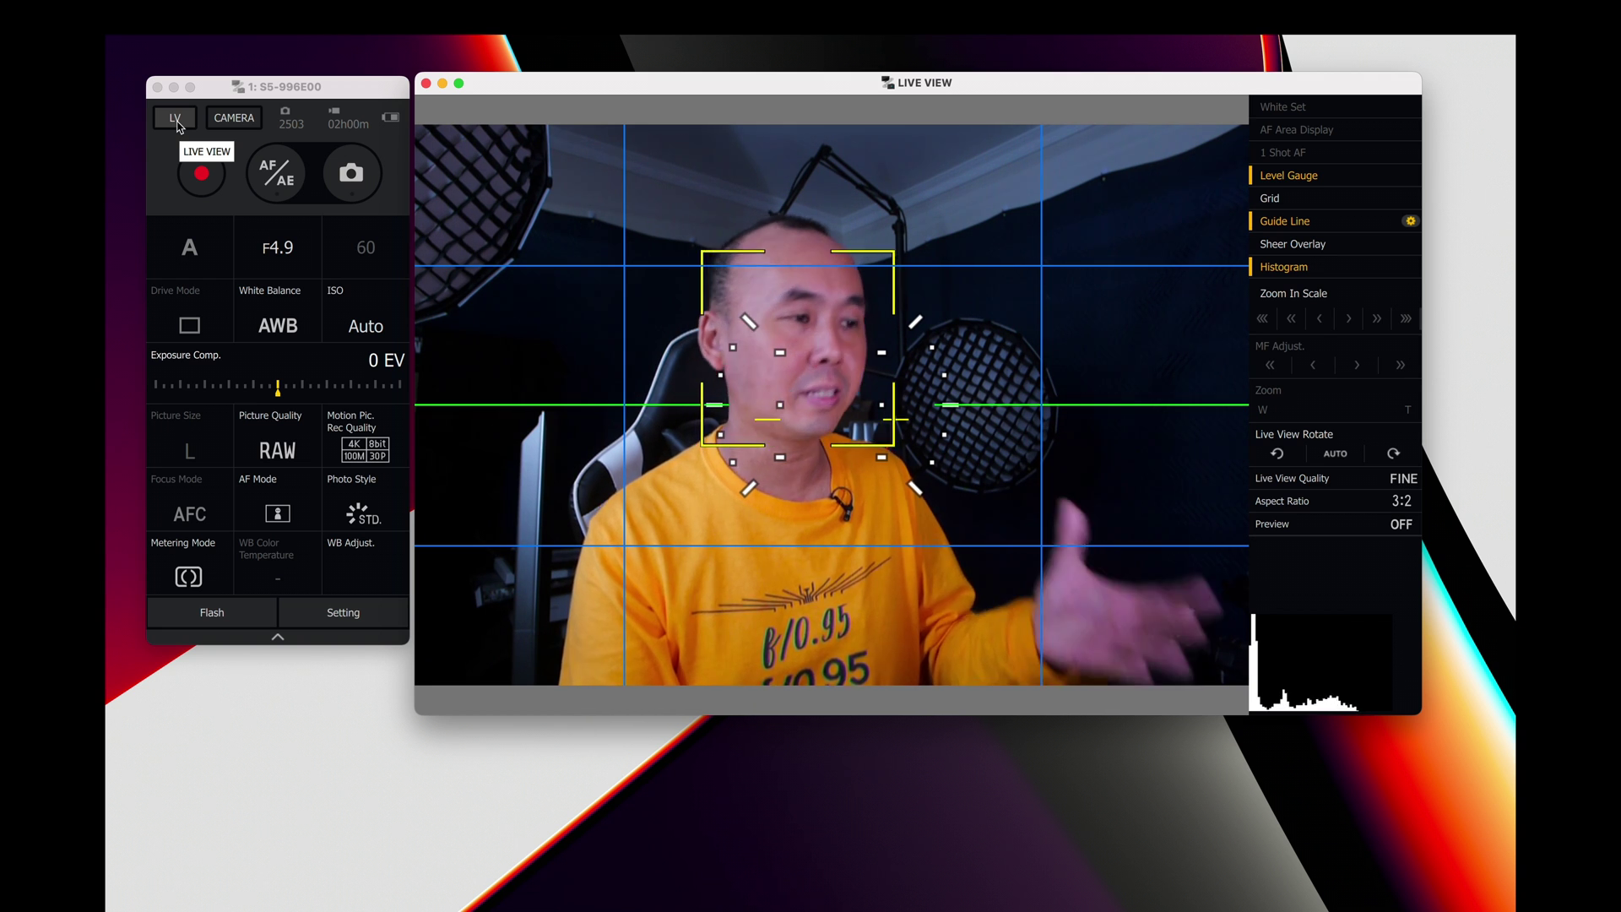
left_click(234, 125)
left_click(234, 118)
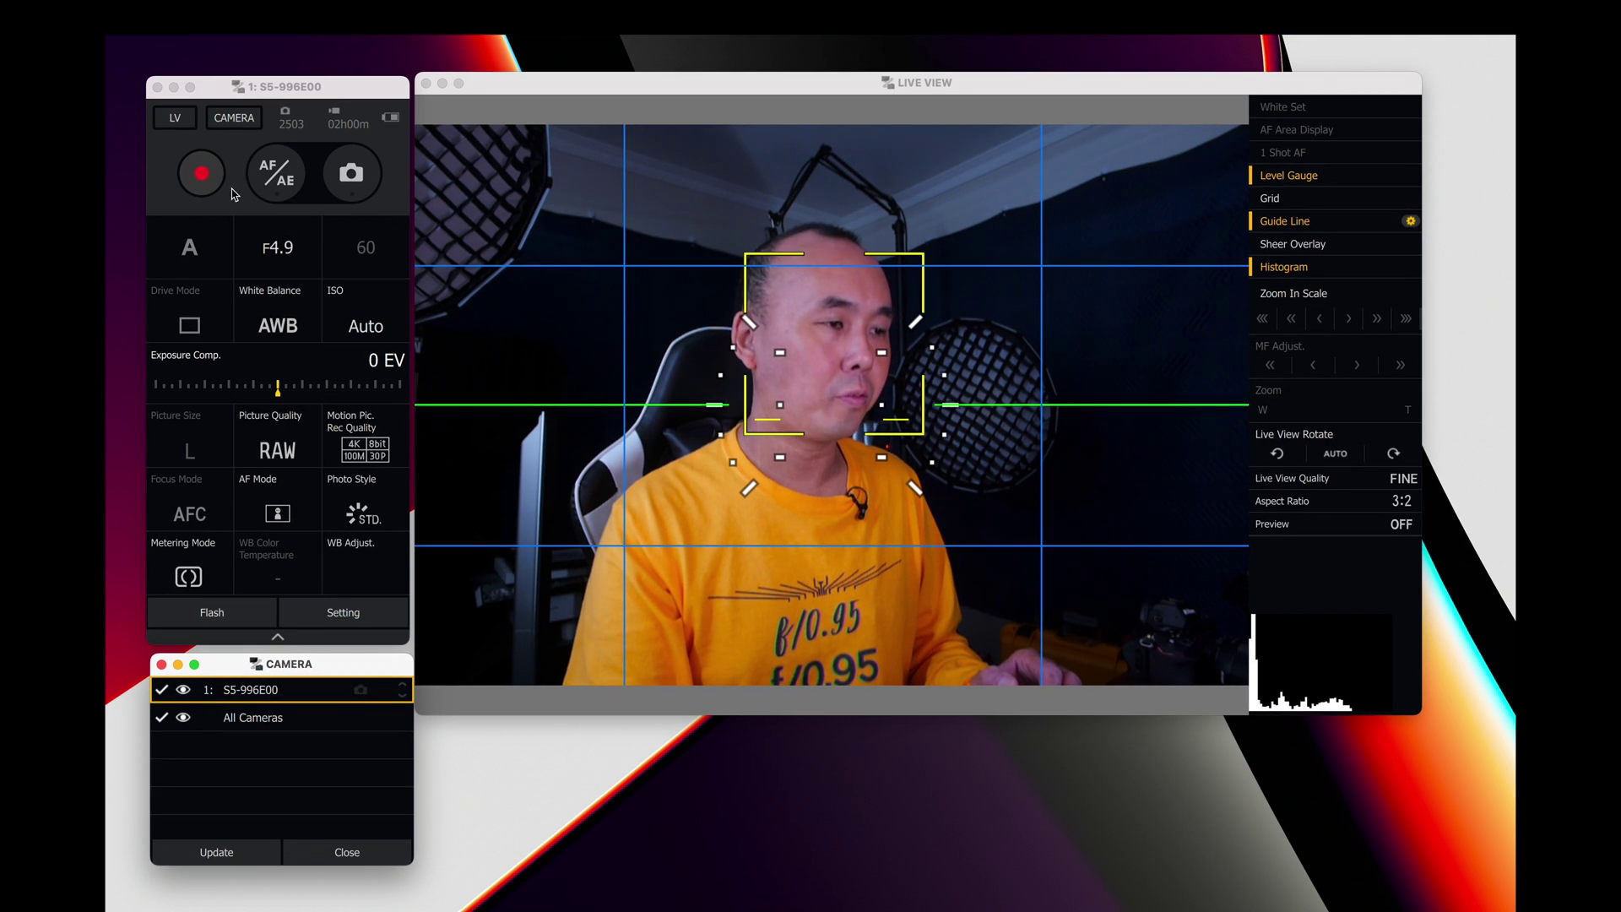
Take an S5 test shot, dismiss its preview, set the aperture to F2.0, and bring up Flash settings
left_click(353, 181)
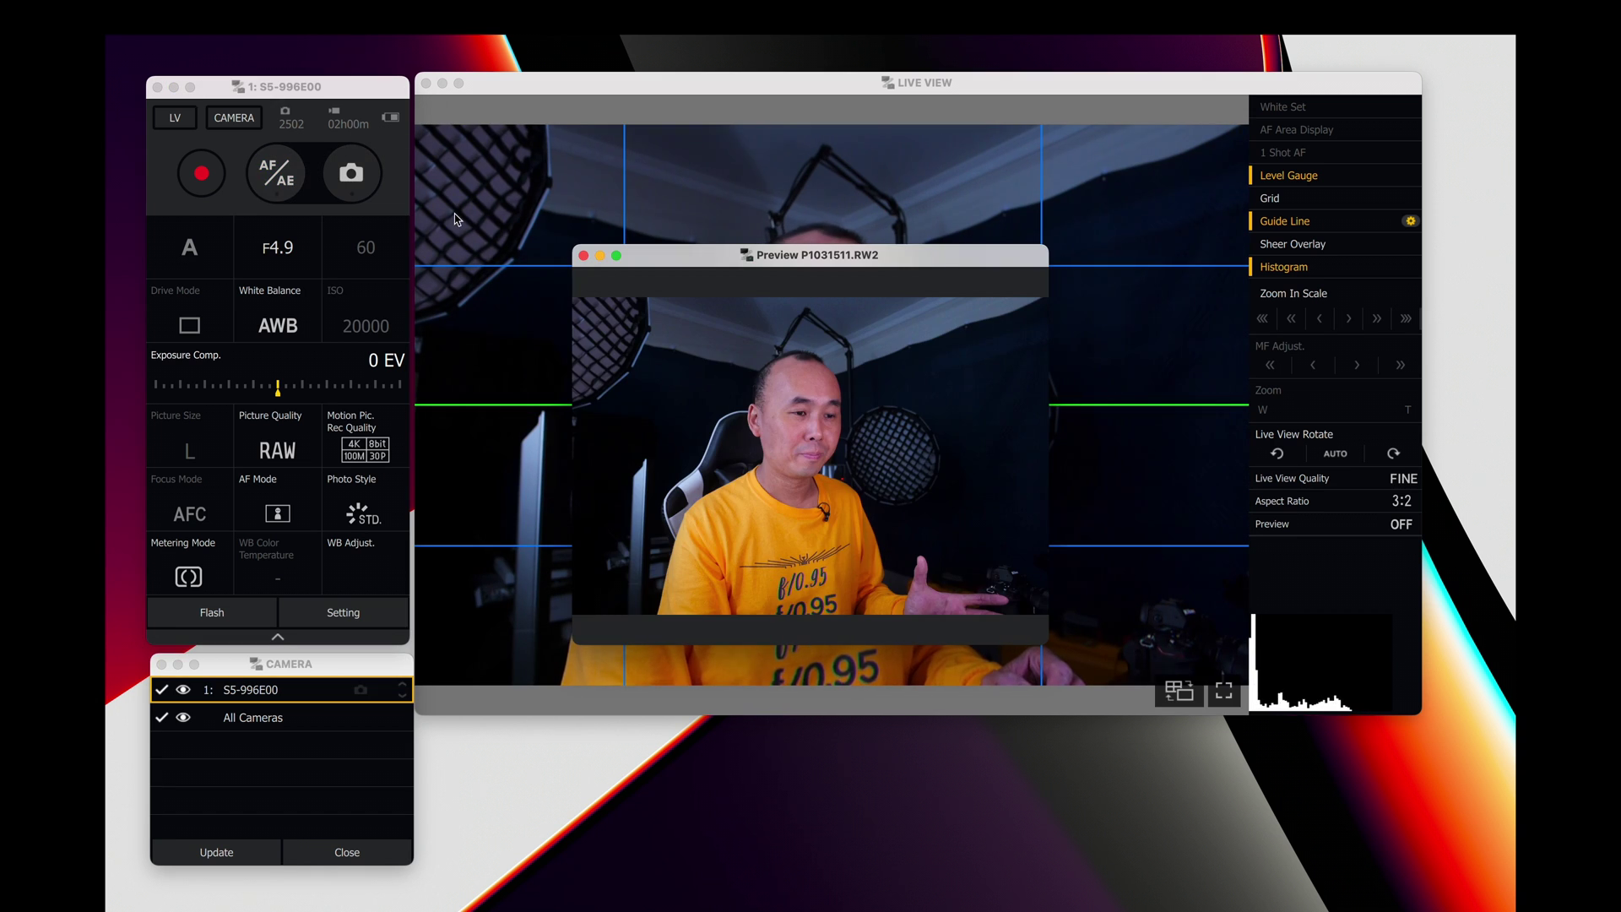
left_click(585, 255)
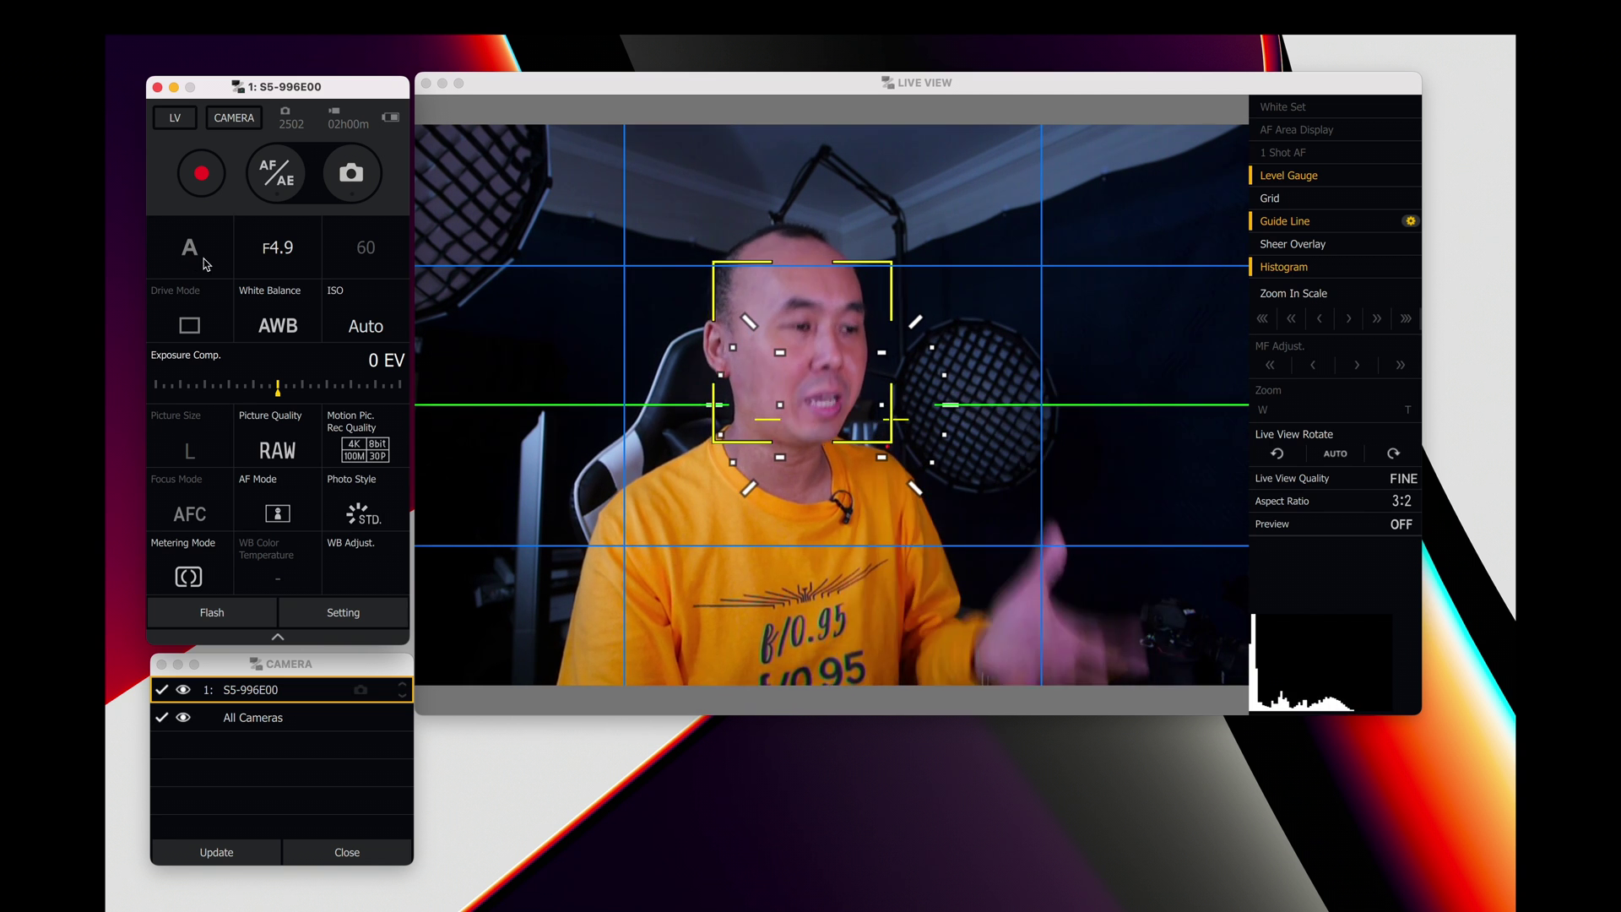
left_click(279, 253)
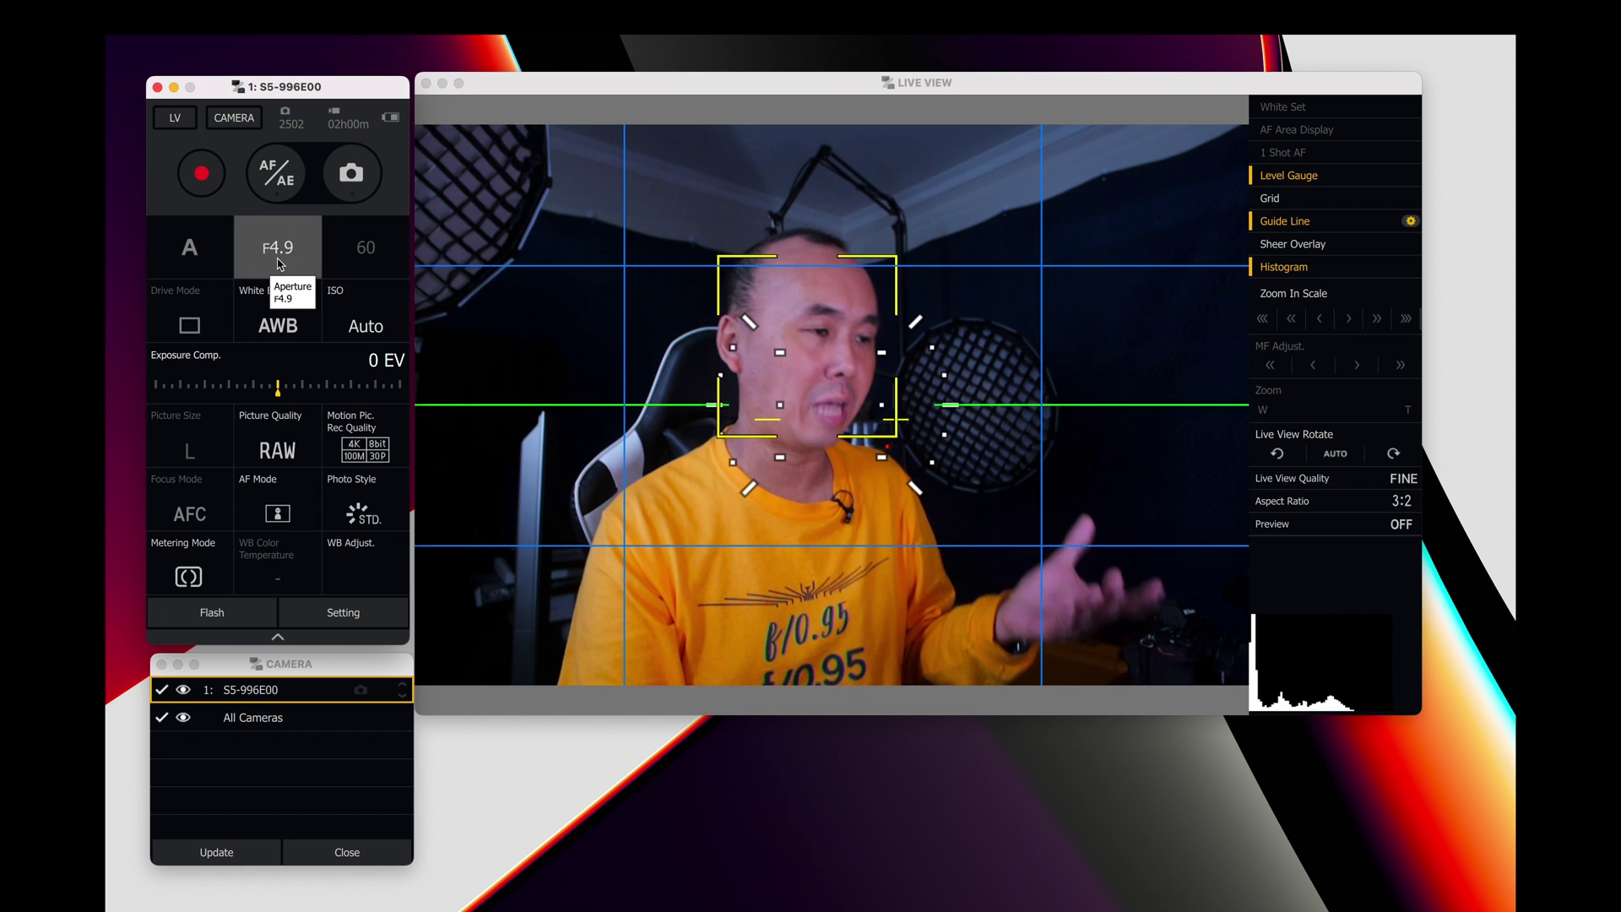
scroll(278, 336, "up", 10)
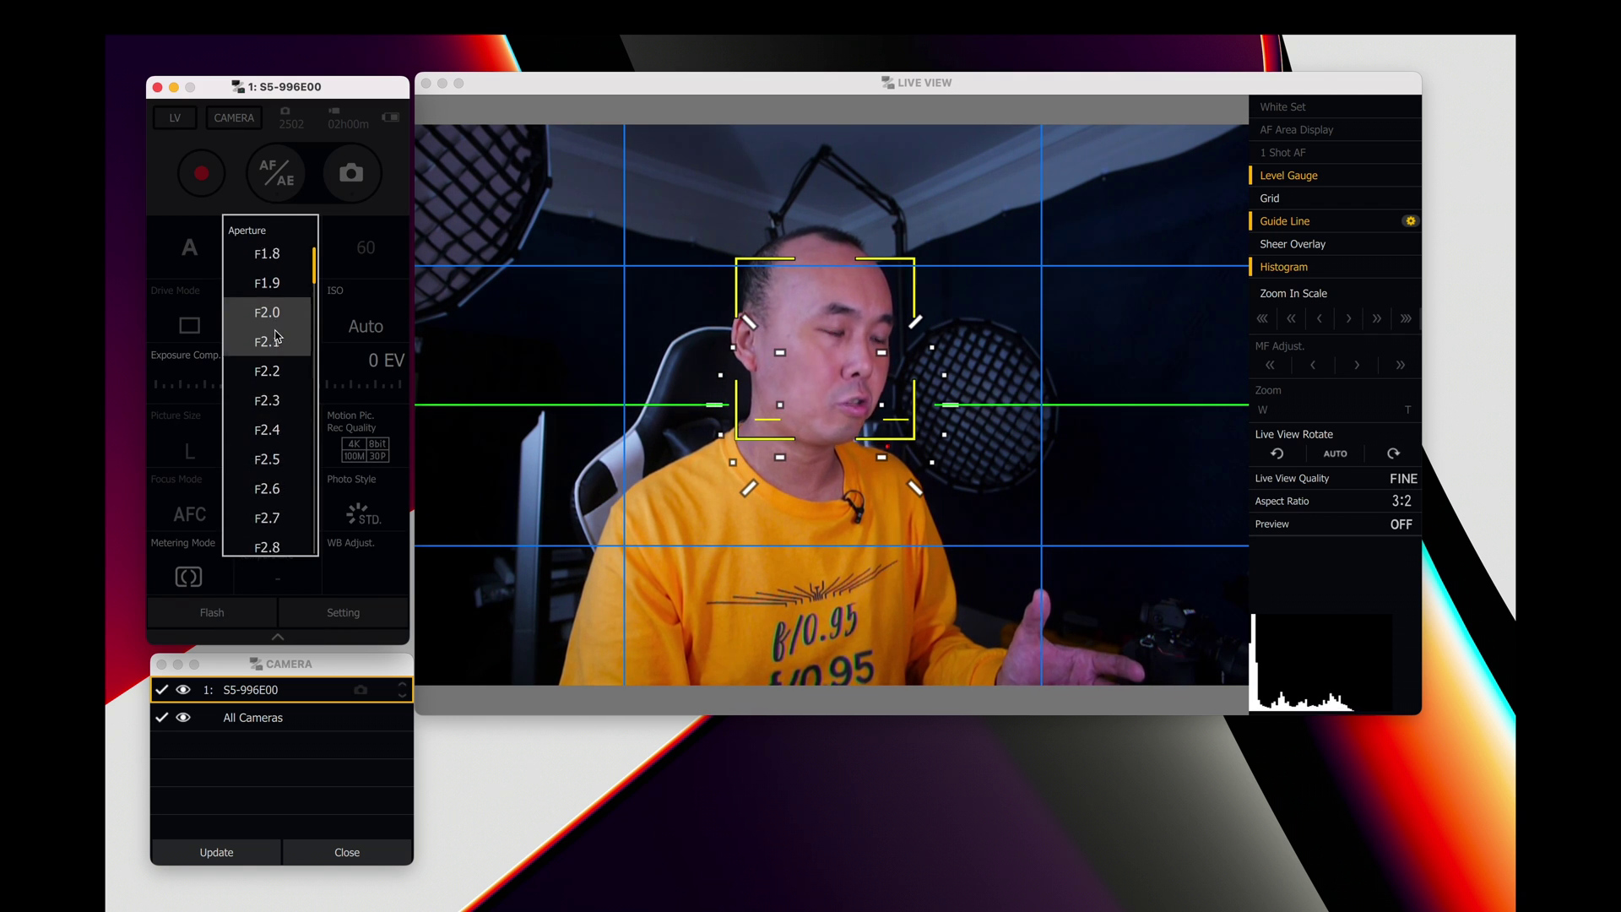
scroll(277, 334, "up", 2)
left_click(275, 326)
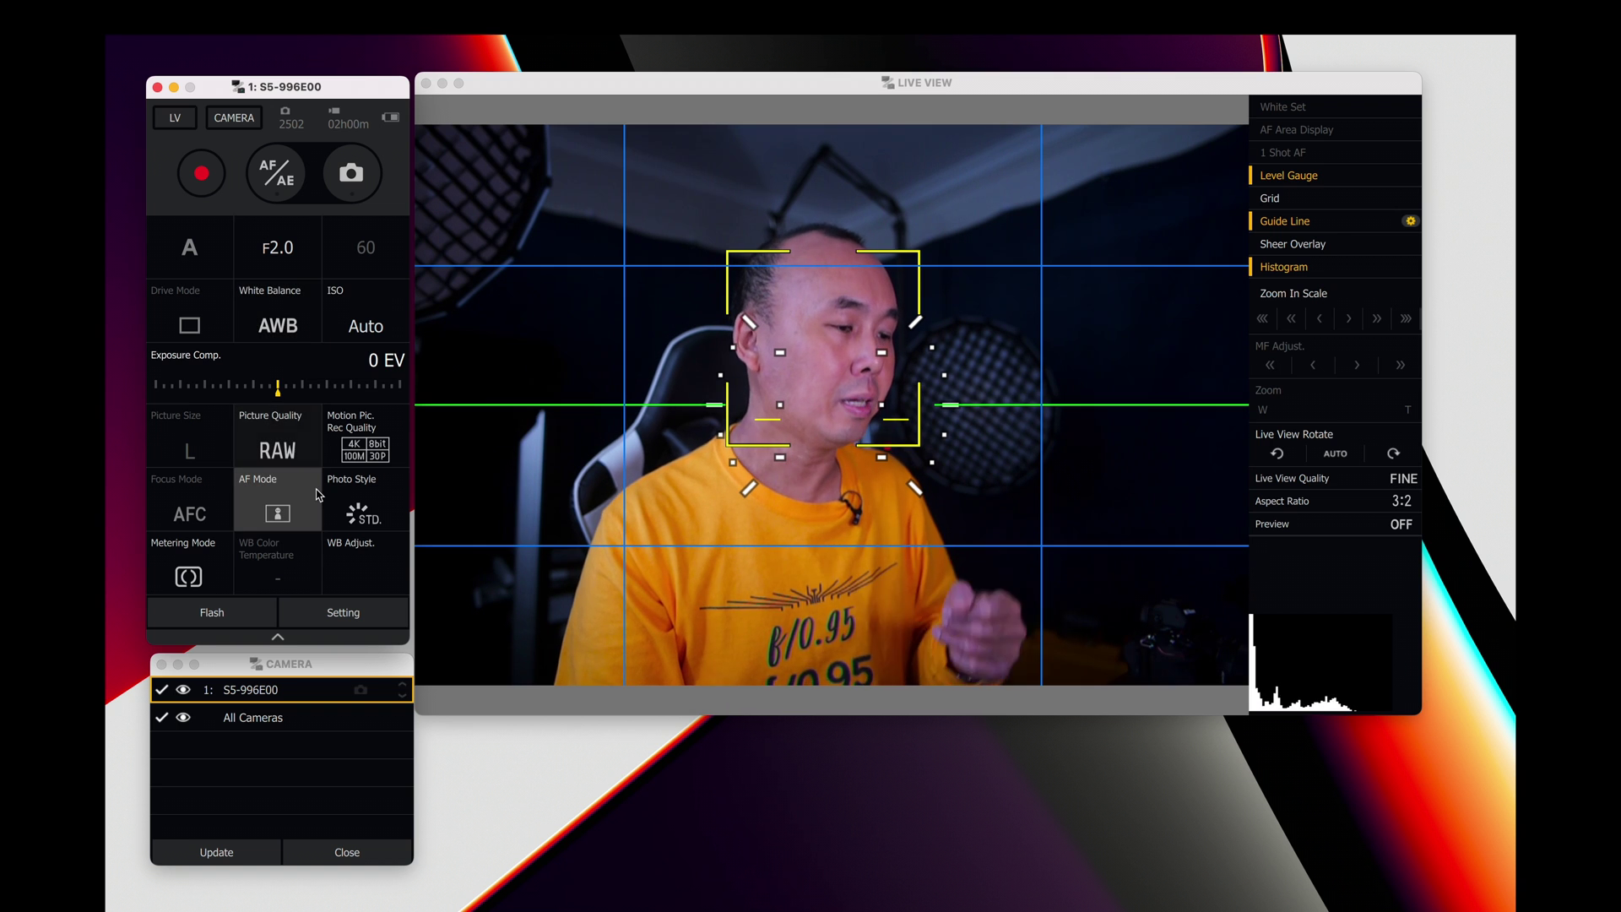
left_click(235, 616)
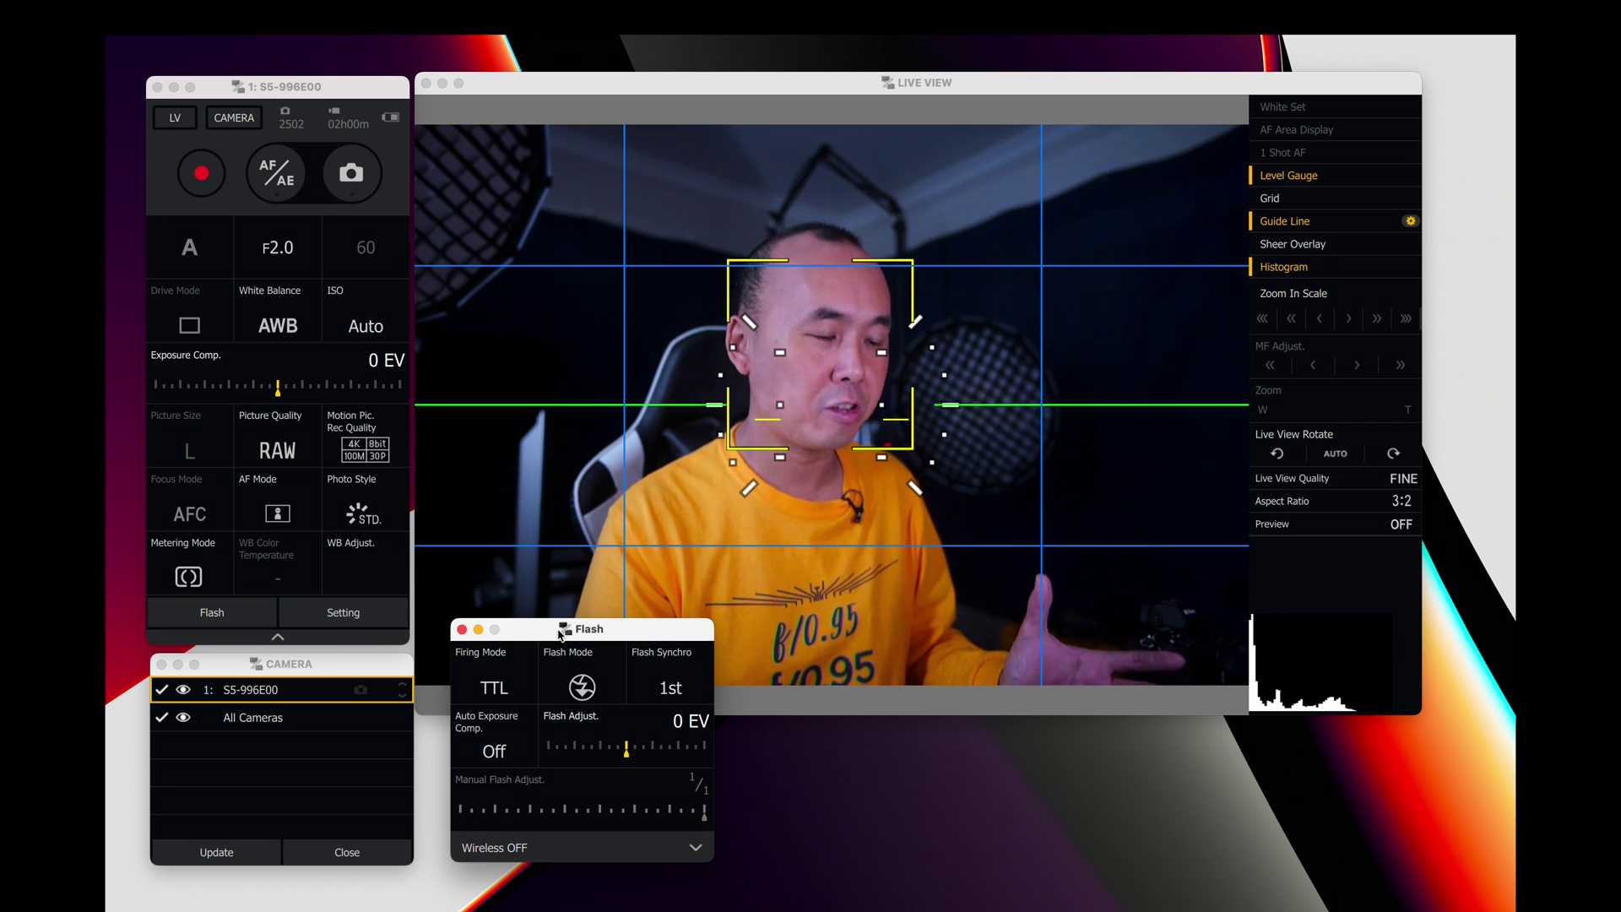
Review the Flash settings (TTL, 1st synchro, 0 EV), close them, and open the Setting dialog
left_click_drag(560, 635, 550, 639)
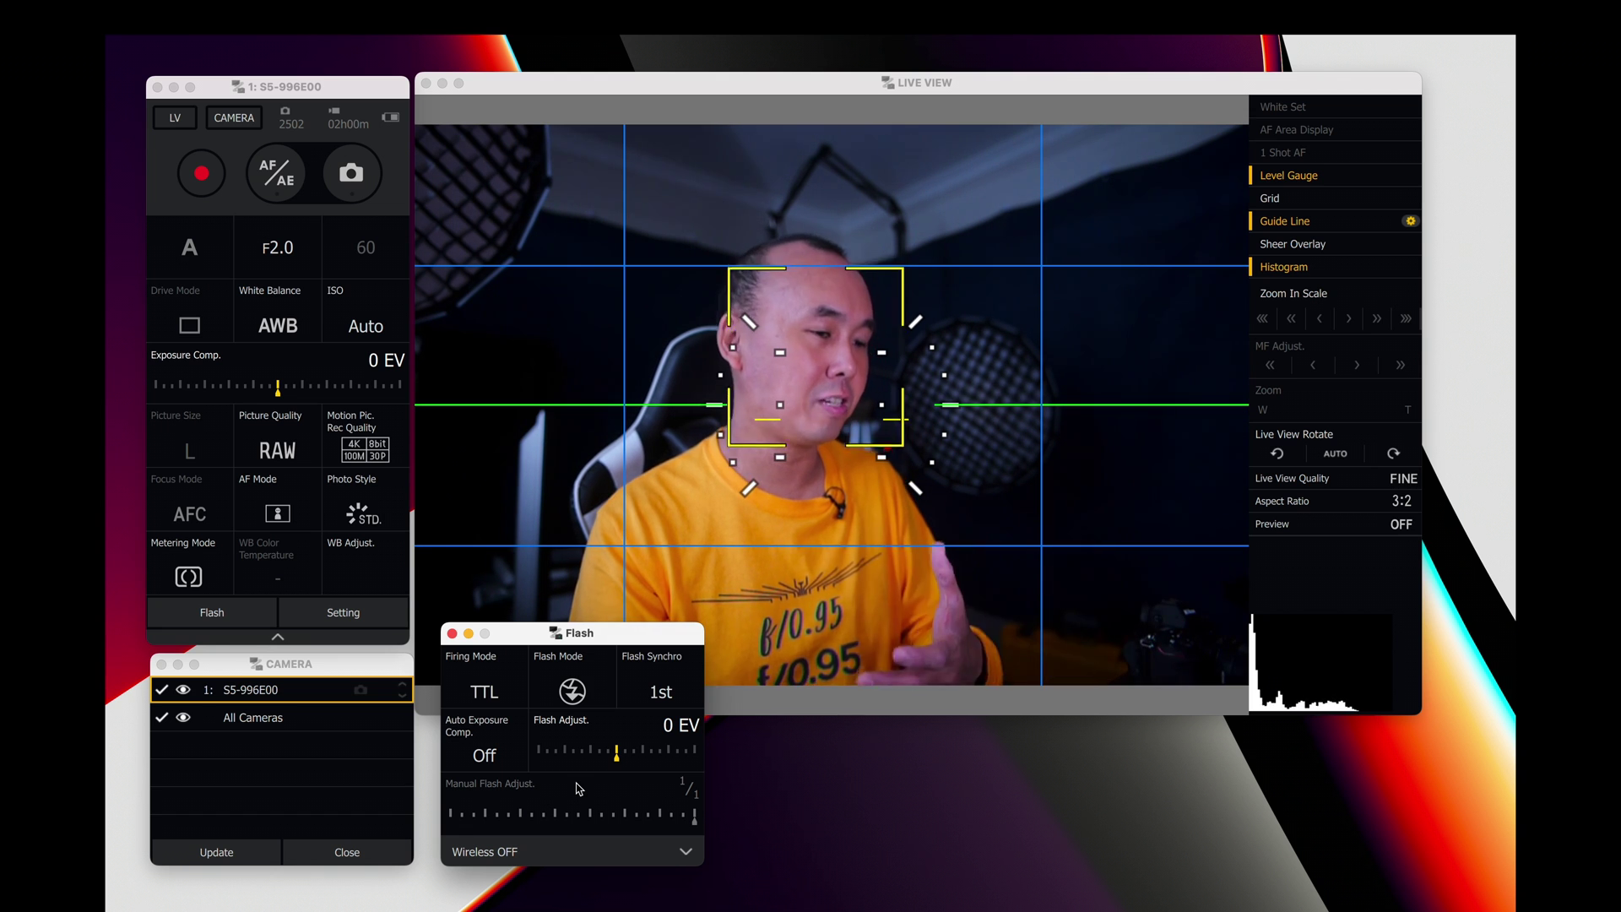
left_click(453, 633)
left_click(325, 616)
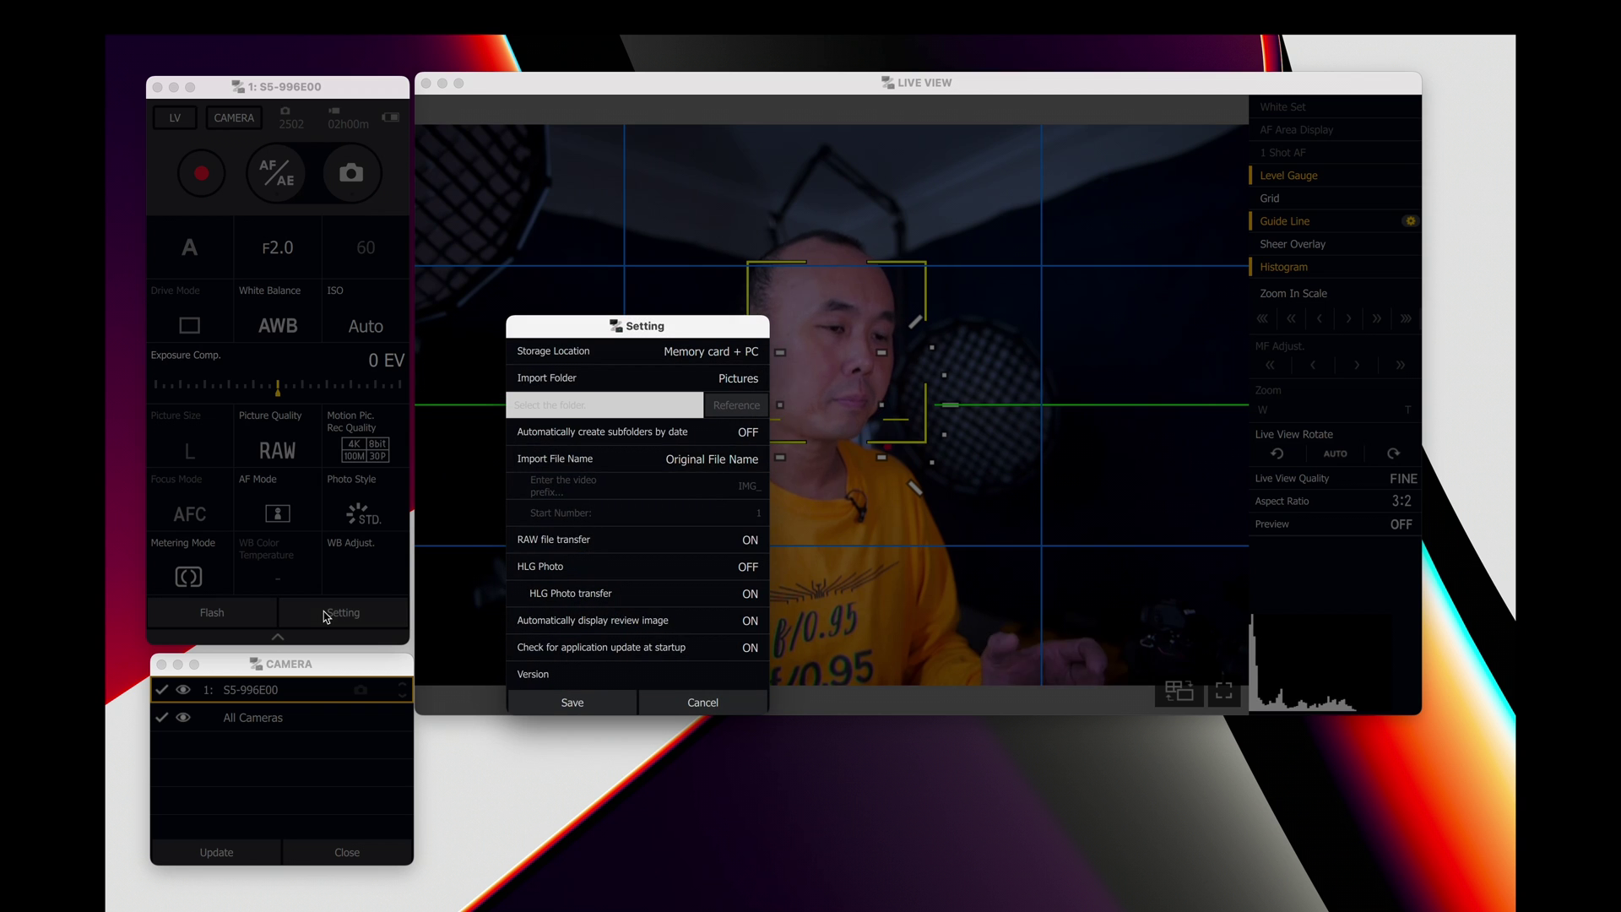
Keep storage at Memory card + PC, cancel the Setting dialog, and switch off the Level Gauge
left_click(694, 359)
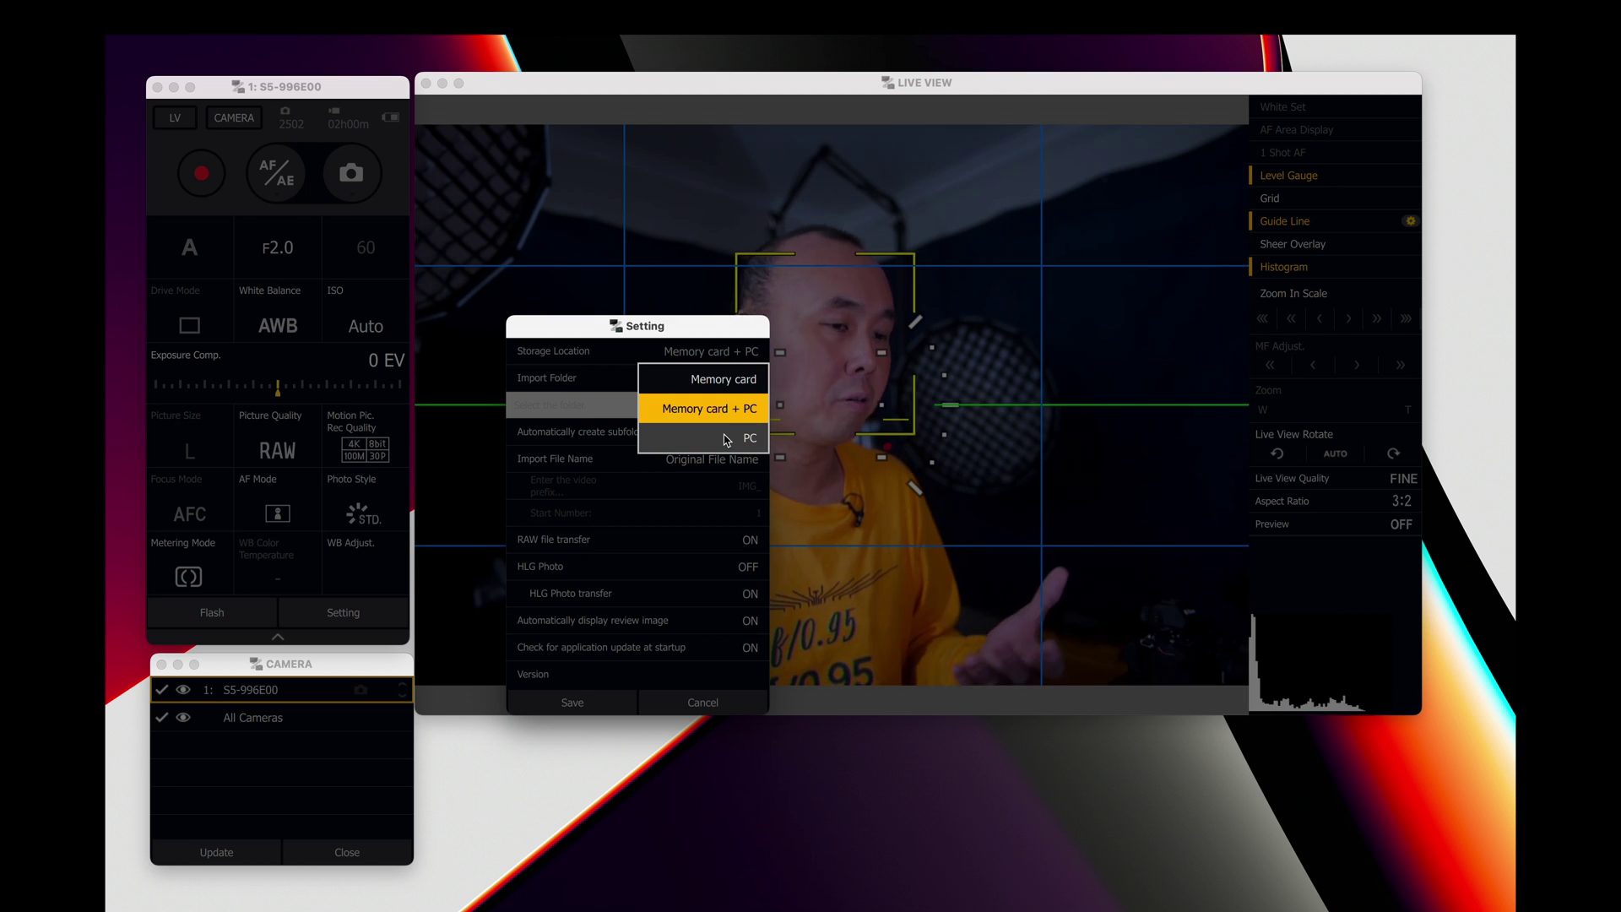
left_click(667, 464)
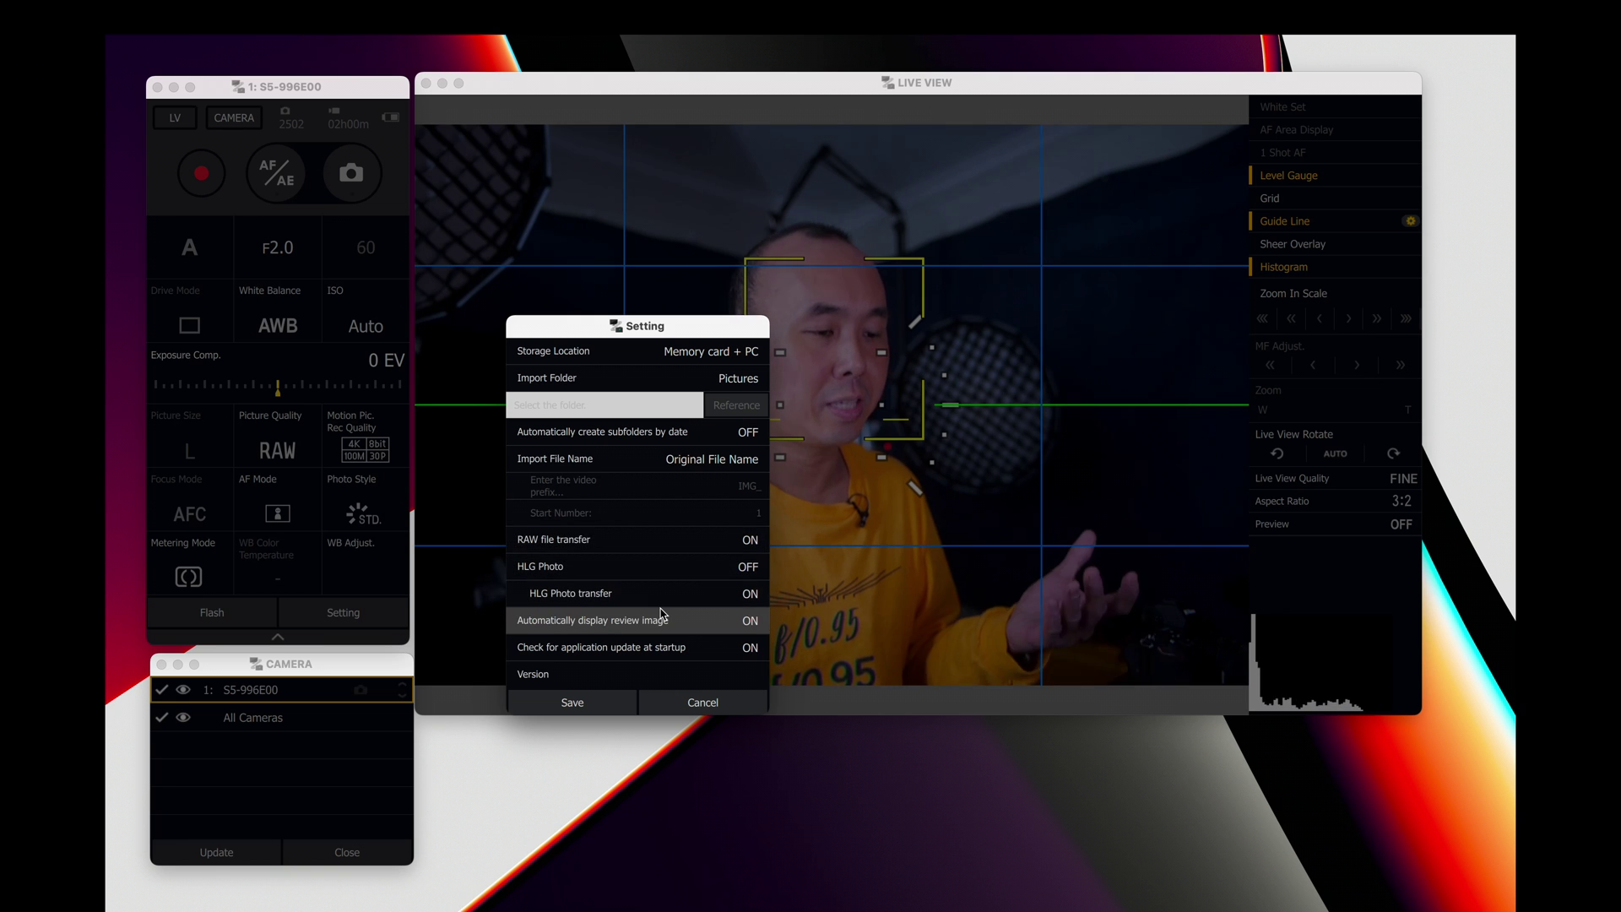
left_click(663, 710)
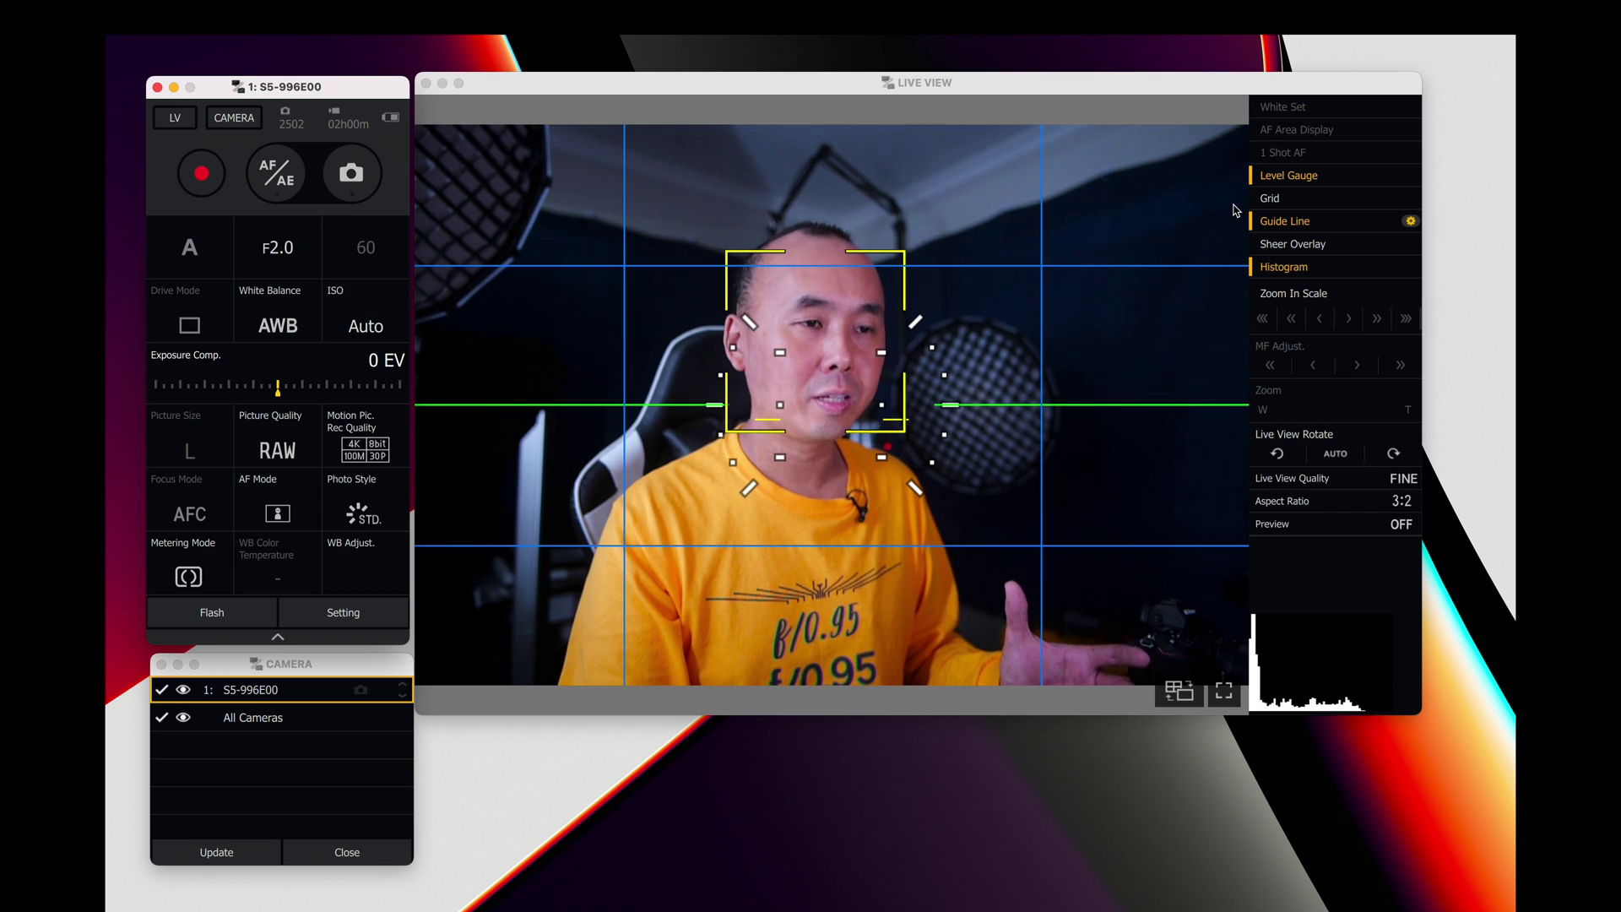
left_click(1315, 178)
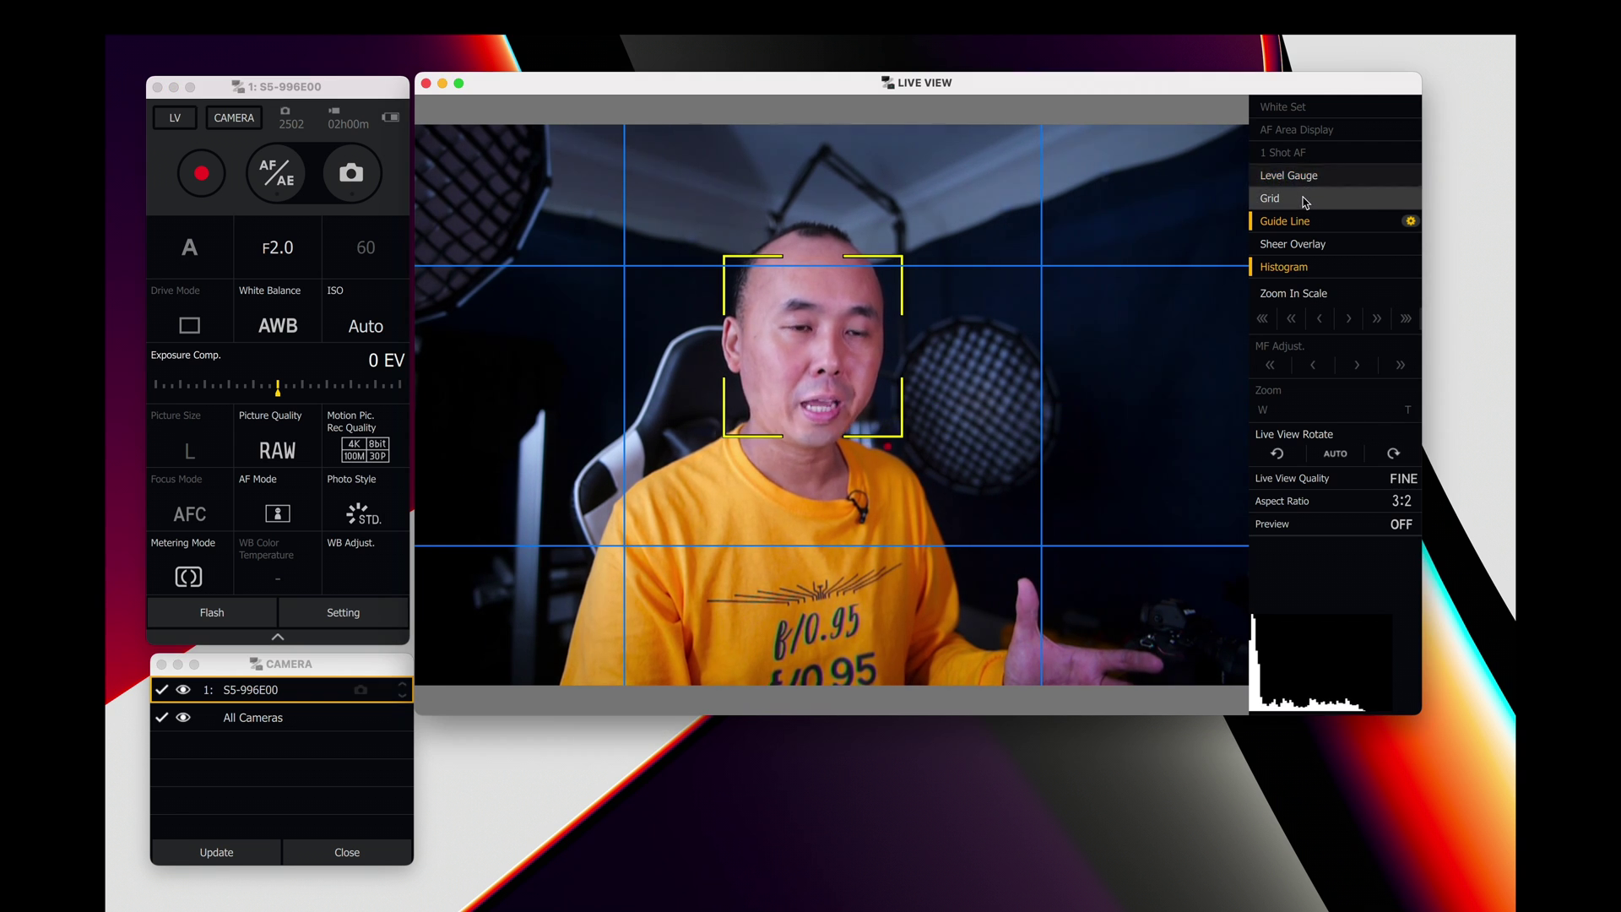
Switch off the Grid and Guide Line overlays, leaving live view at normal magnification
left_click(1303, 198)
left_click(1303, 198)
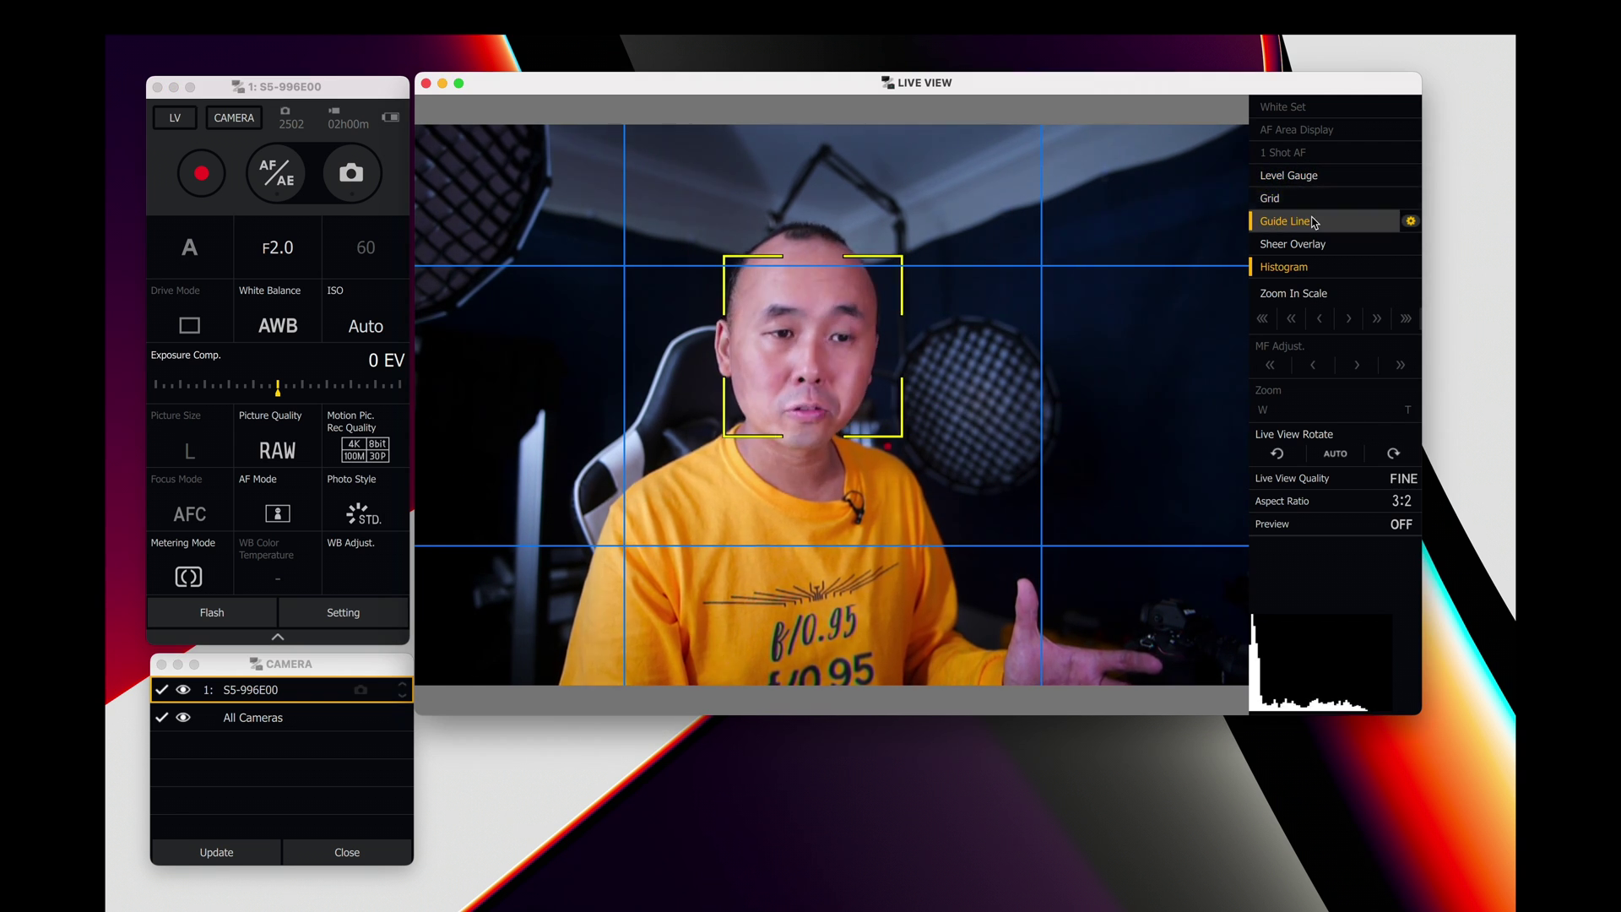
left_click(1314, 221)
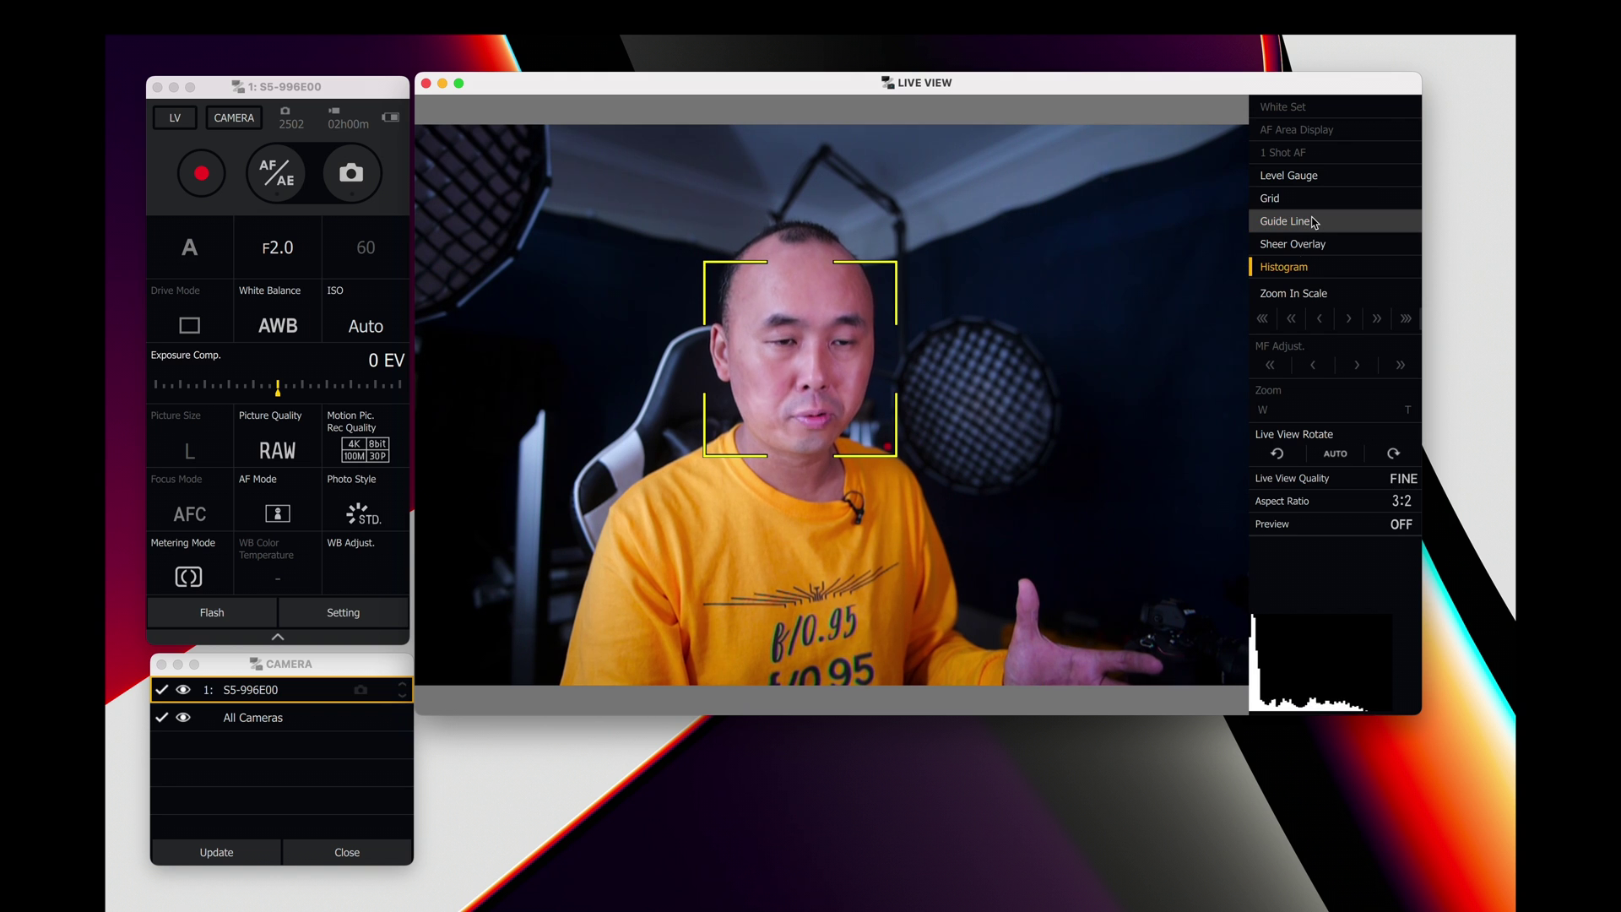
left_click(1308, 295)
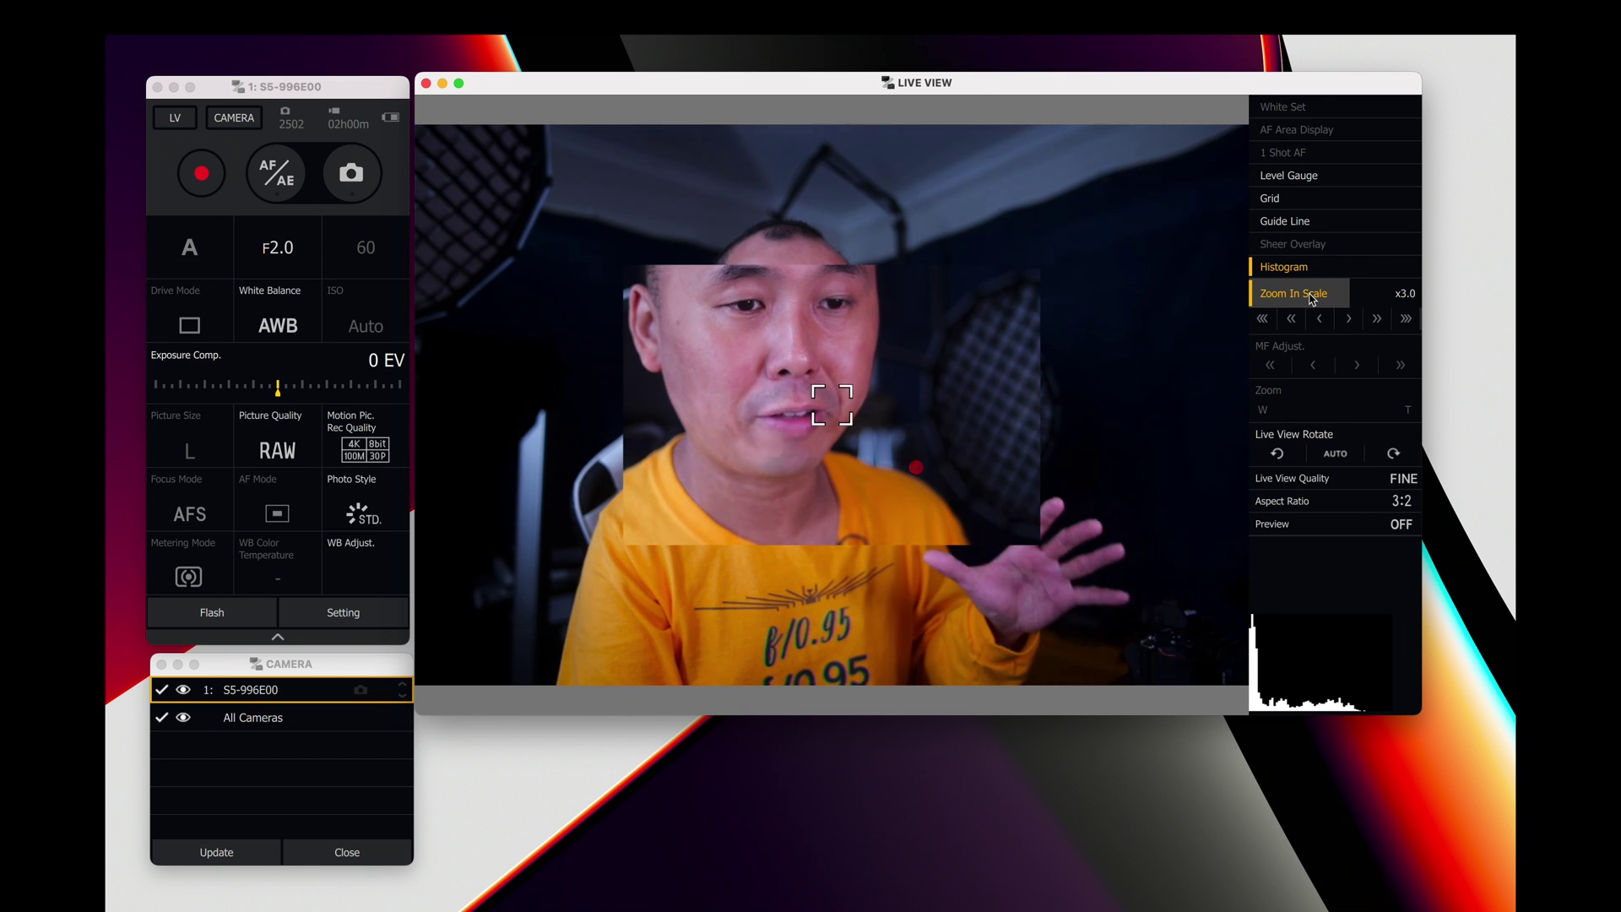
left_click(1311, 300)
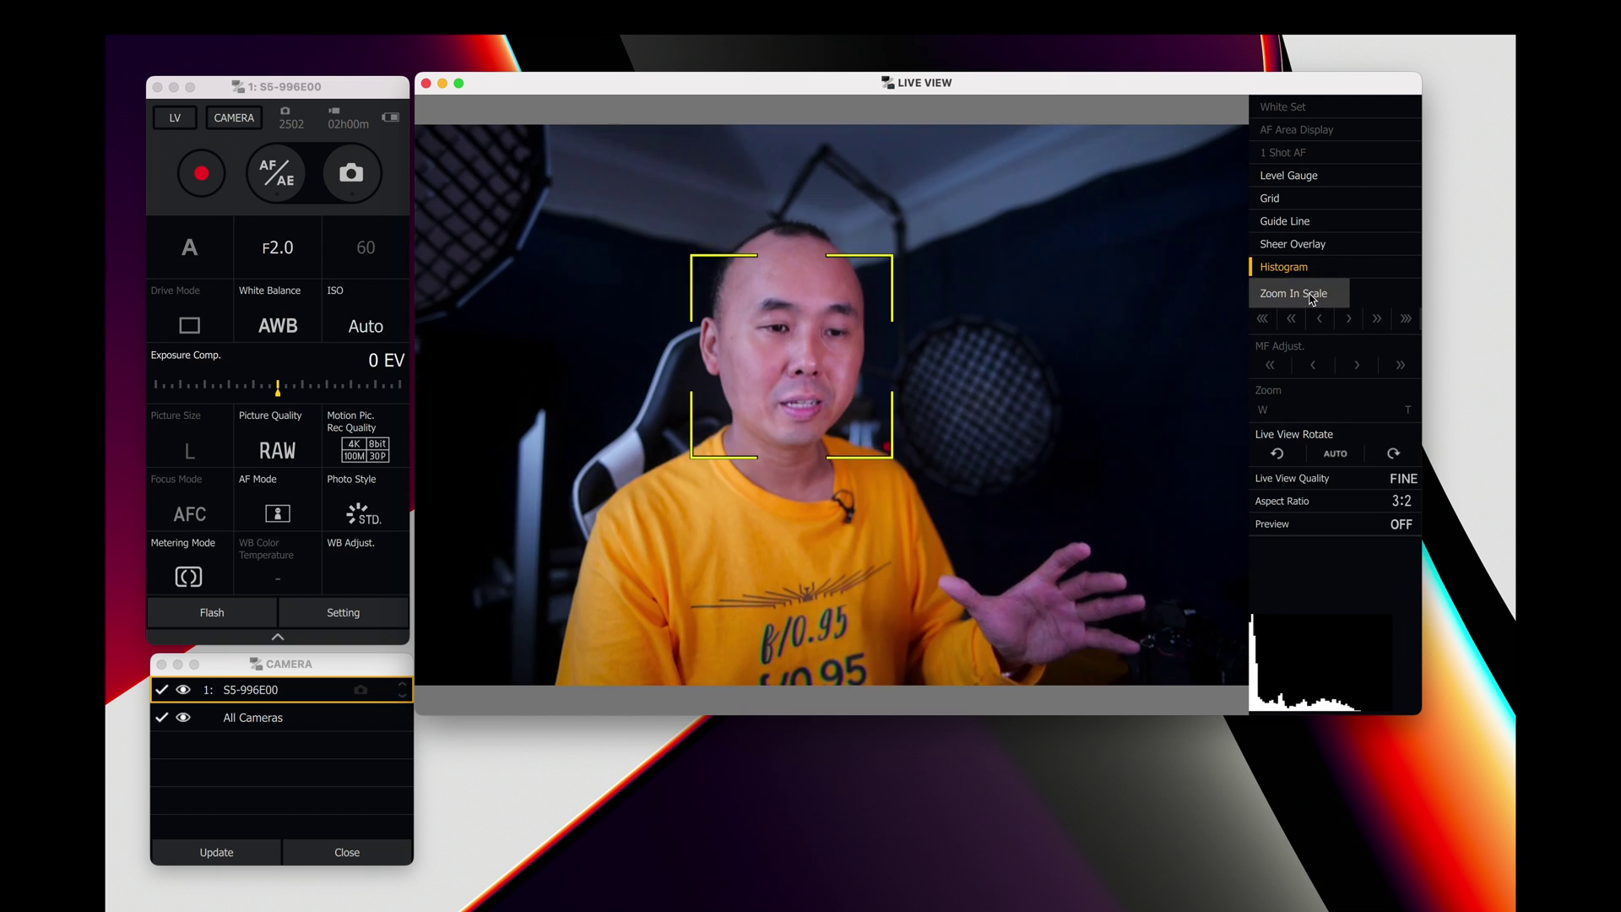
Set the Live View Quality to FINE
left_click(1344, 478)
left_click(1348, 510)
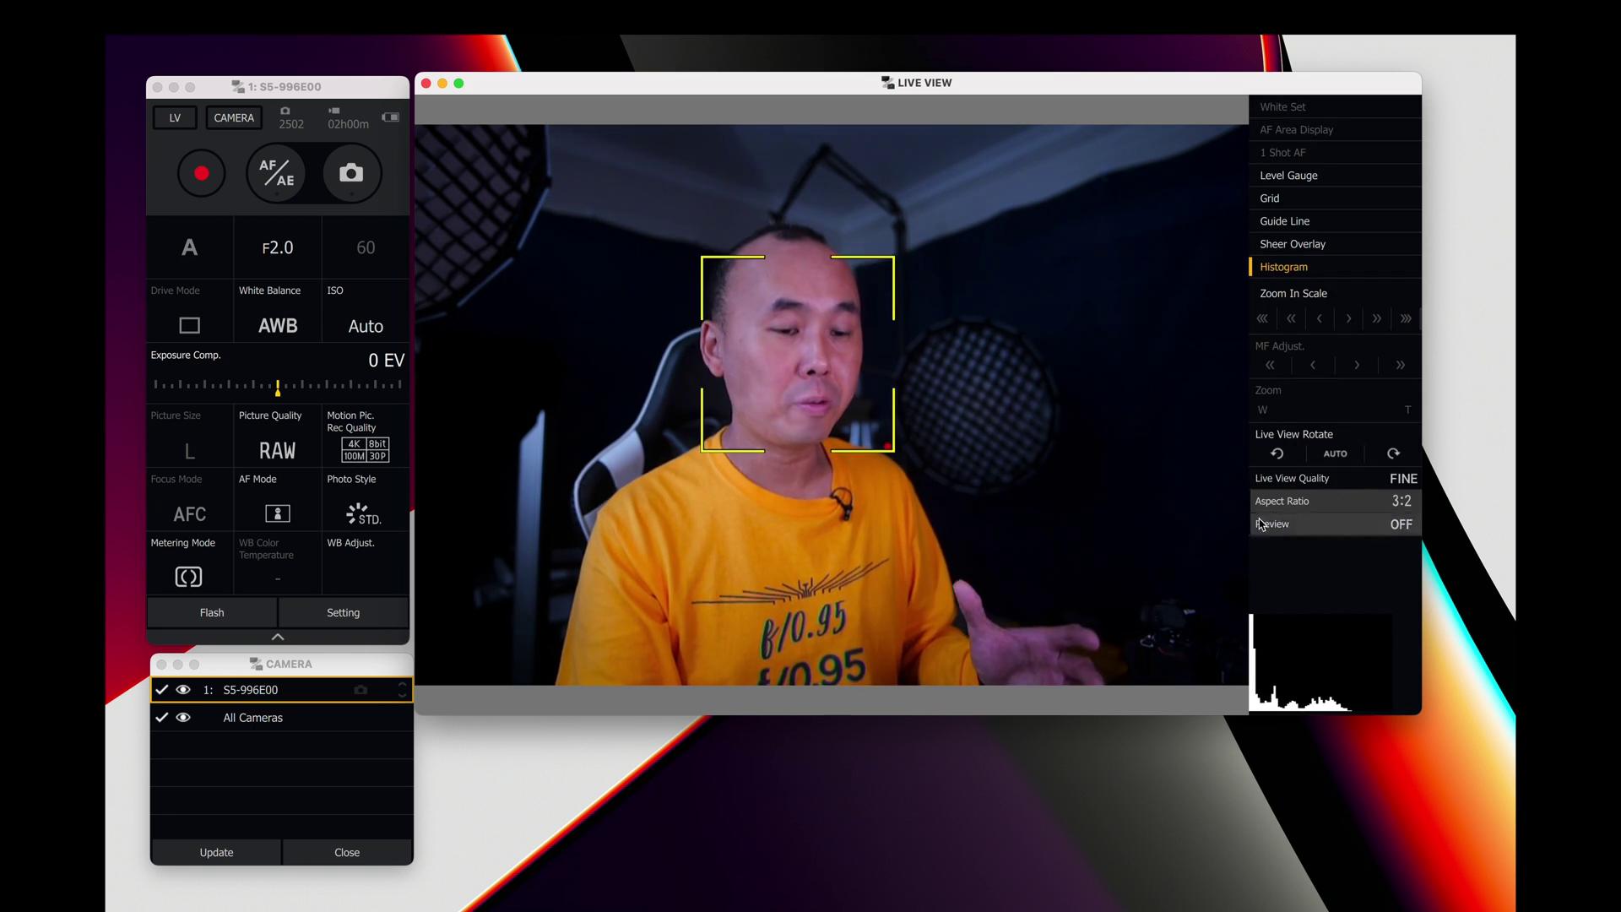
mouse_move(1219, 690)
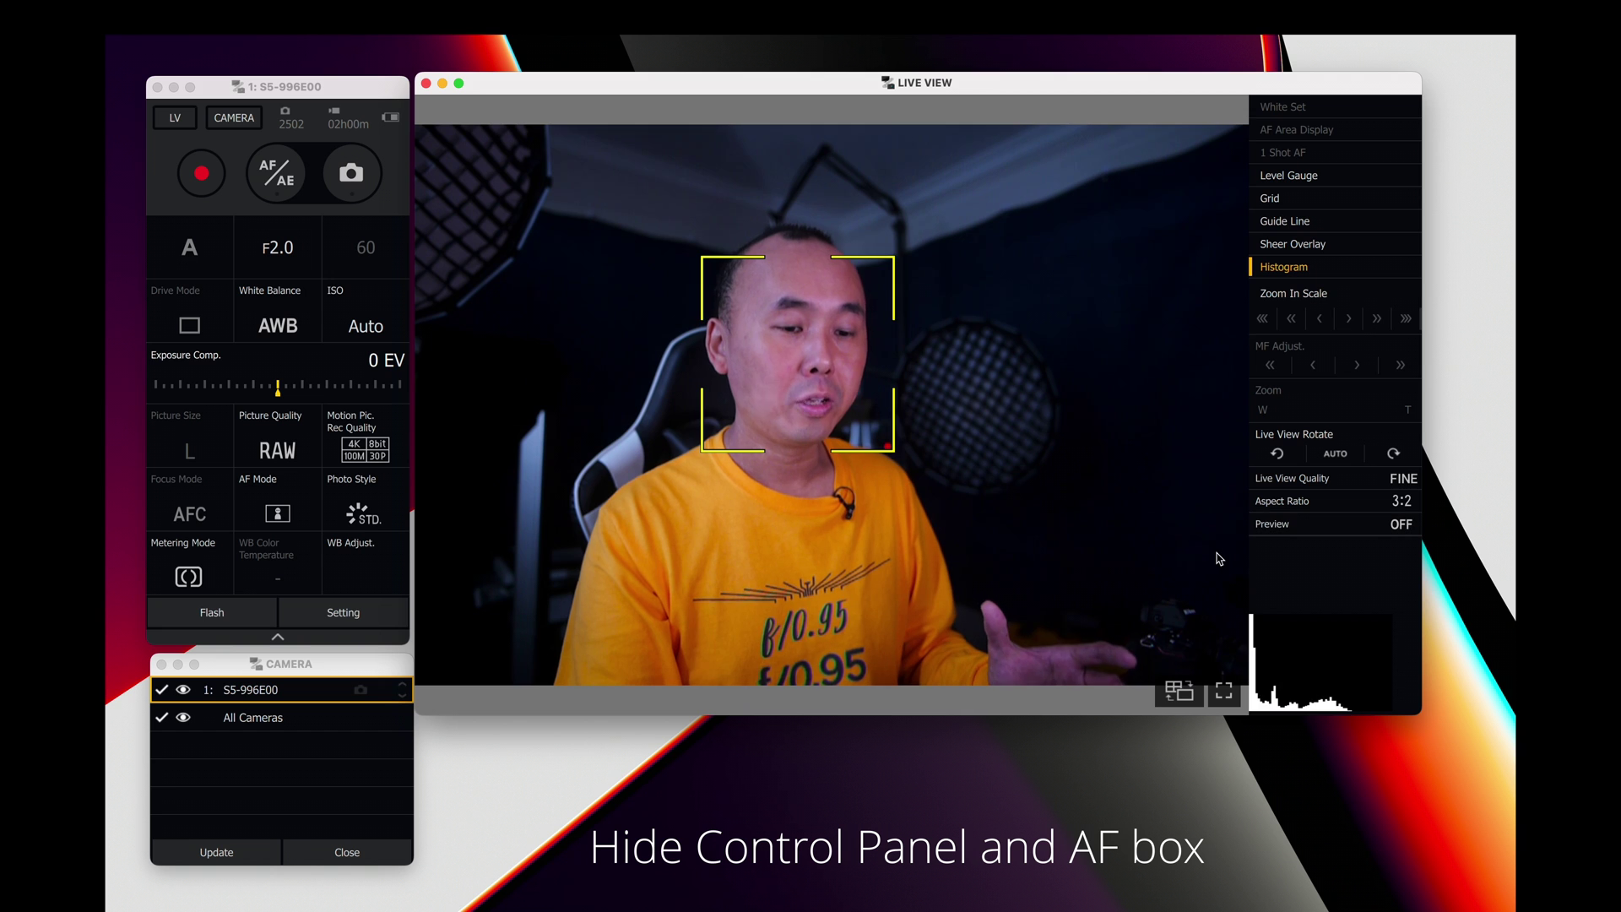
Hide the control panel and AF box so the S5 feed fills the Live View window
left_click(1224, 693)
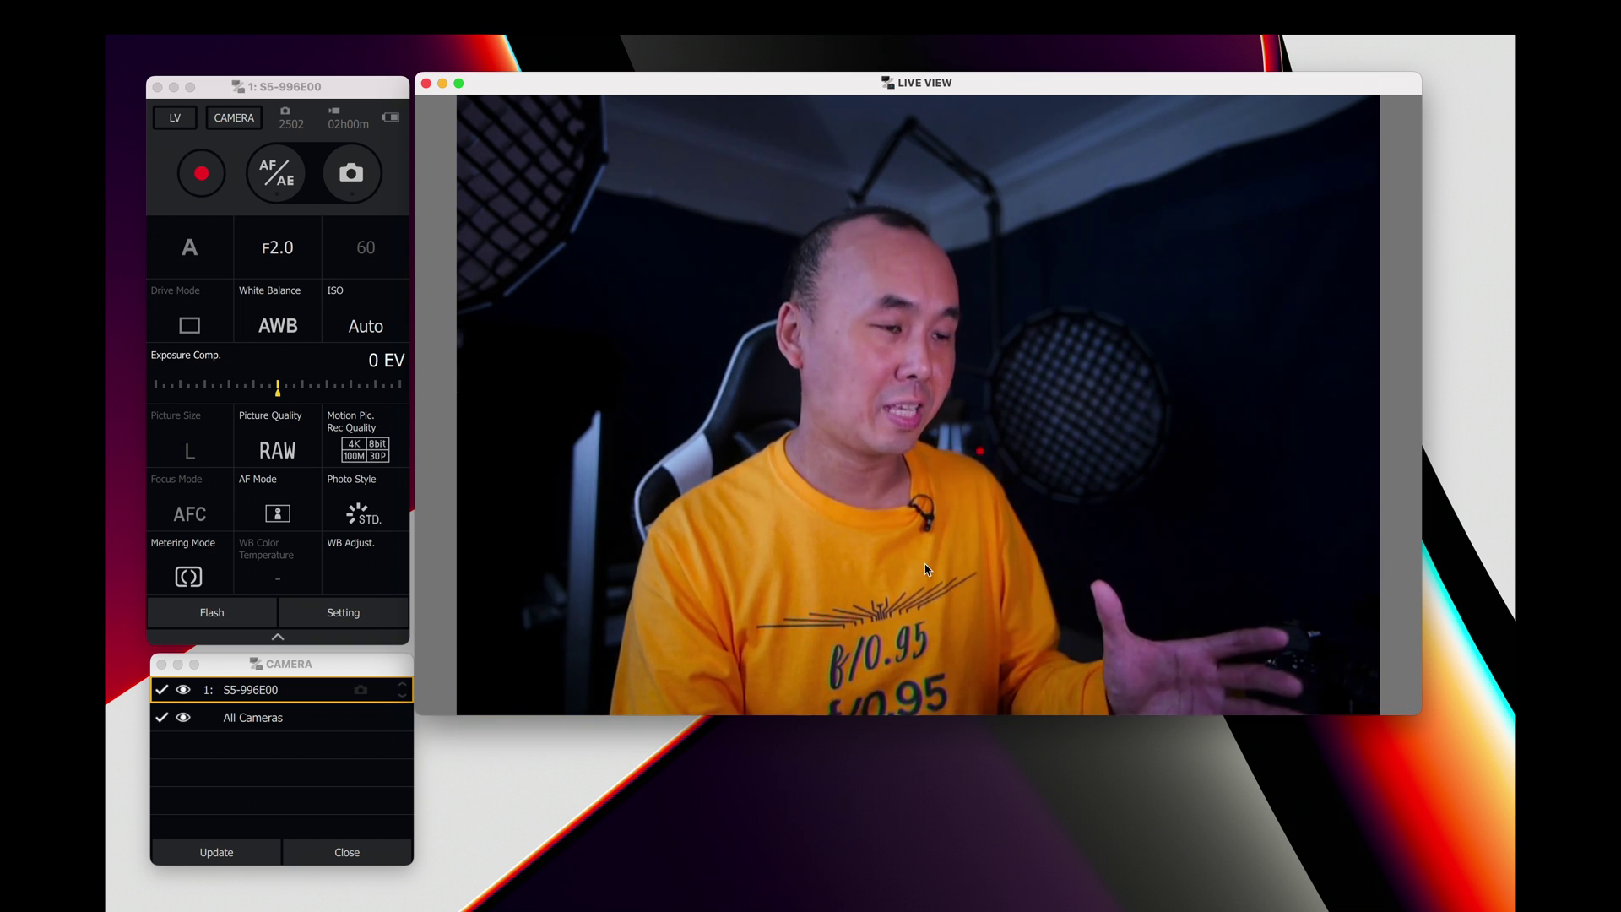
Refresh the camera list to detect the GH6, reselect the S5, and enable the GH6's display
left_click(247, 853)
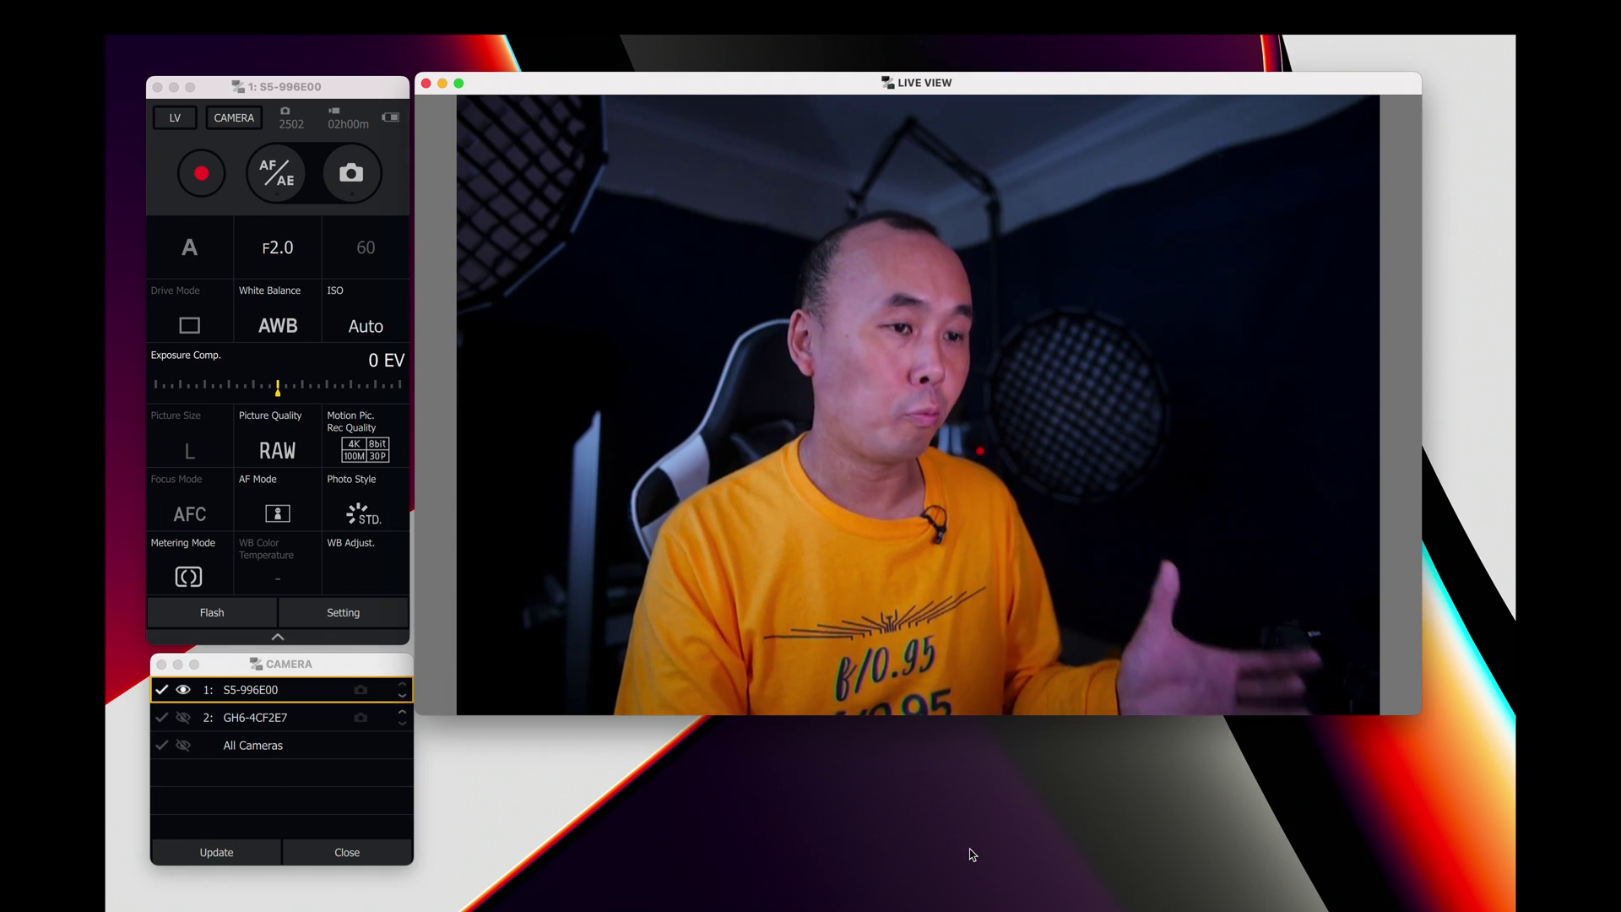
left_click(268, 720)
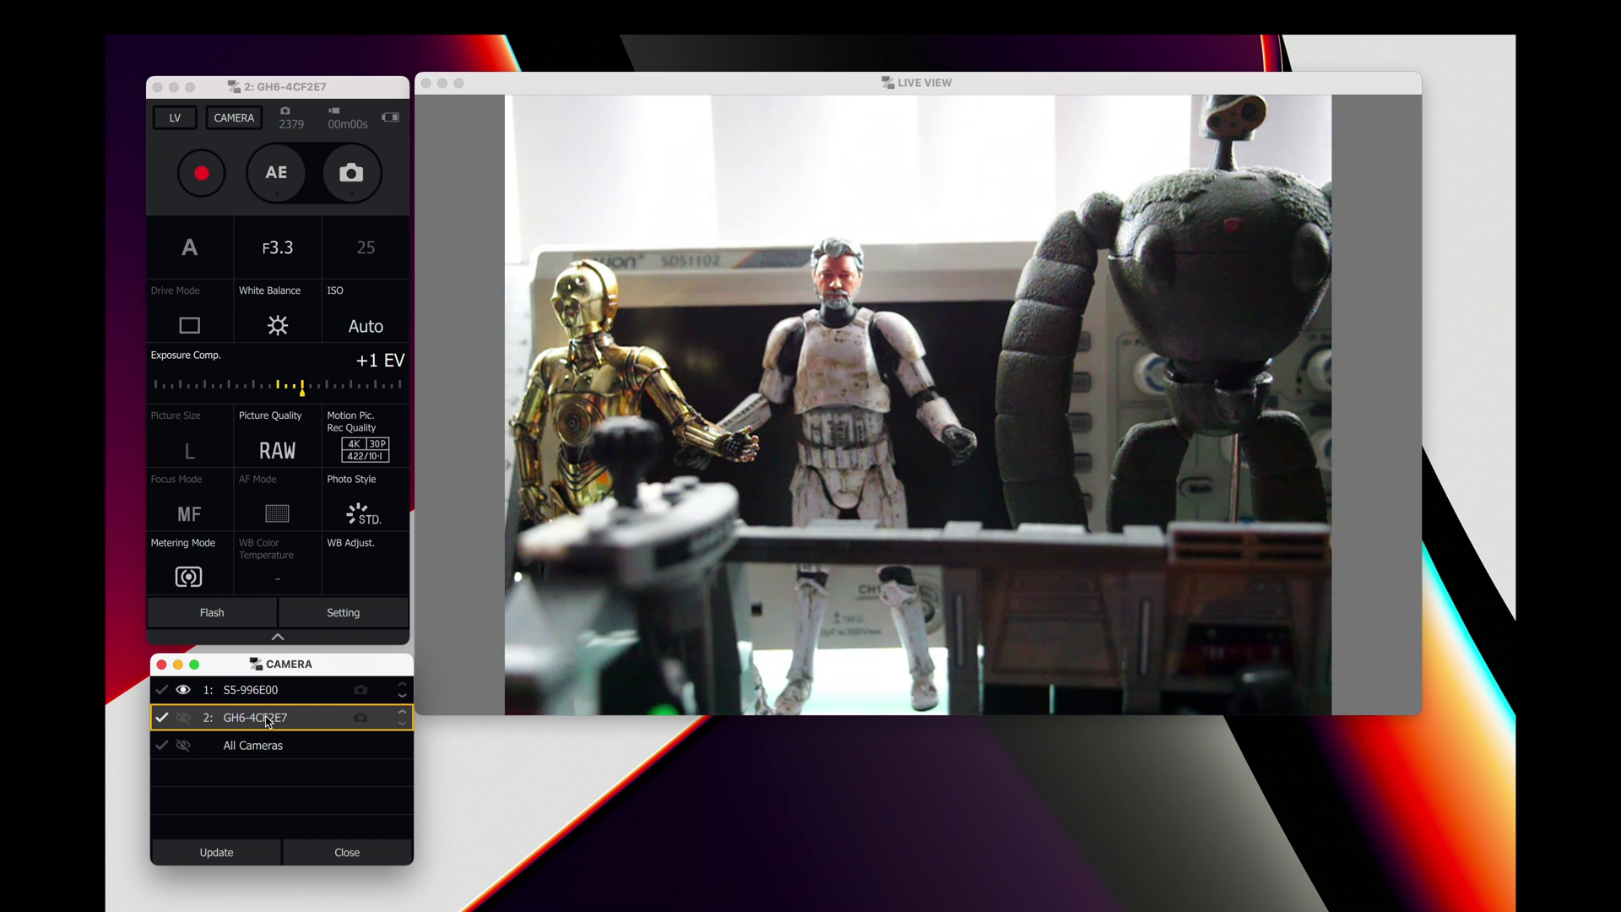
left_click(270, 690)
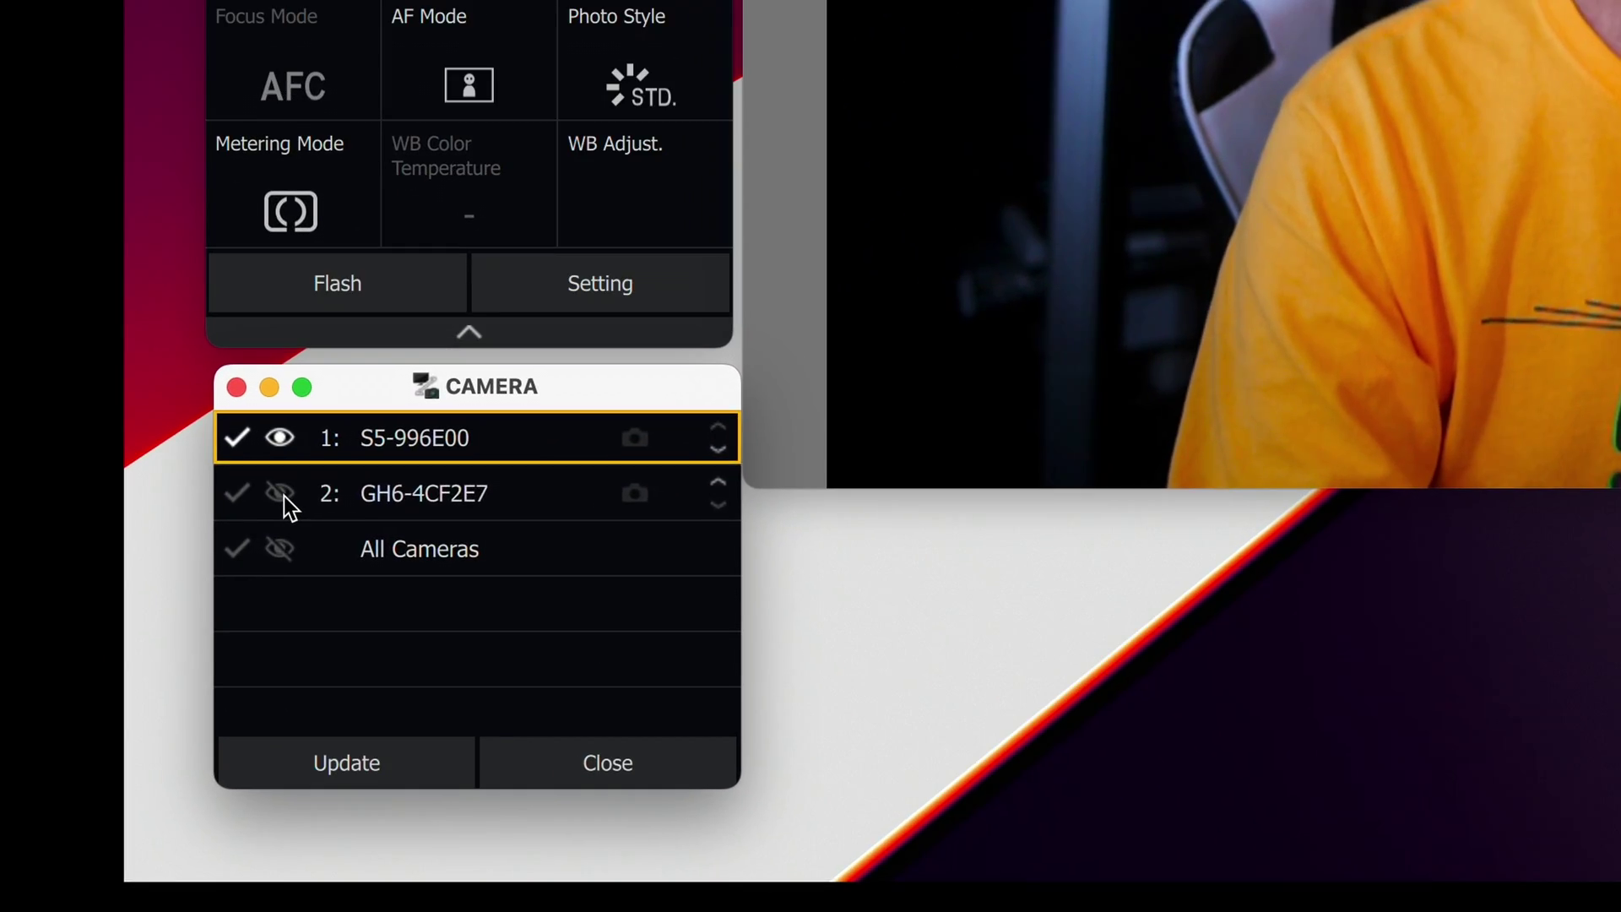
left_click(284, 494)
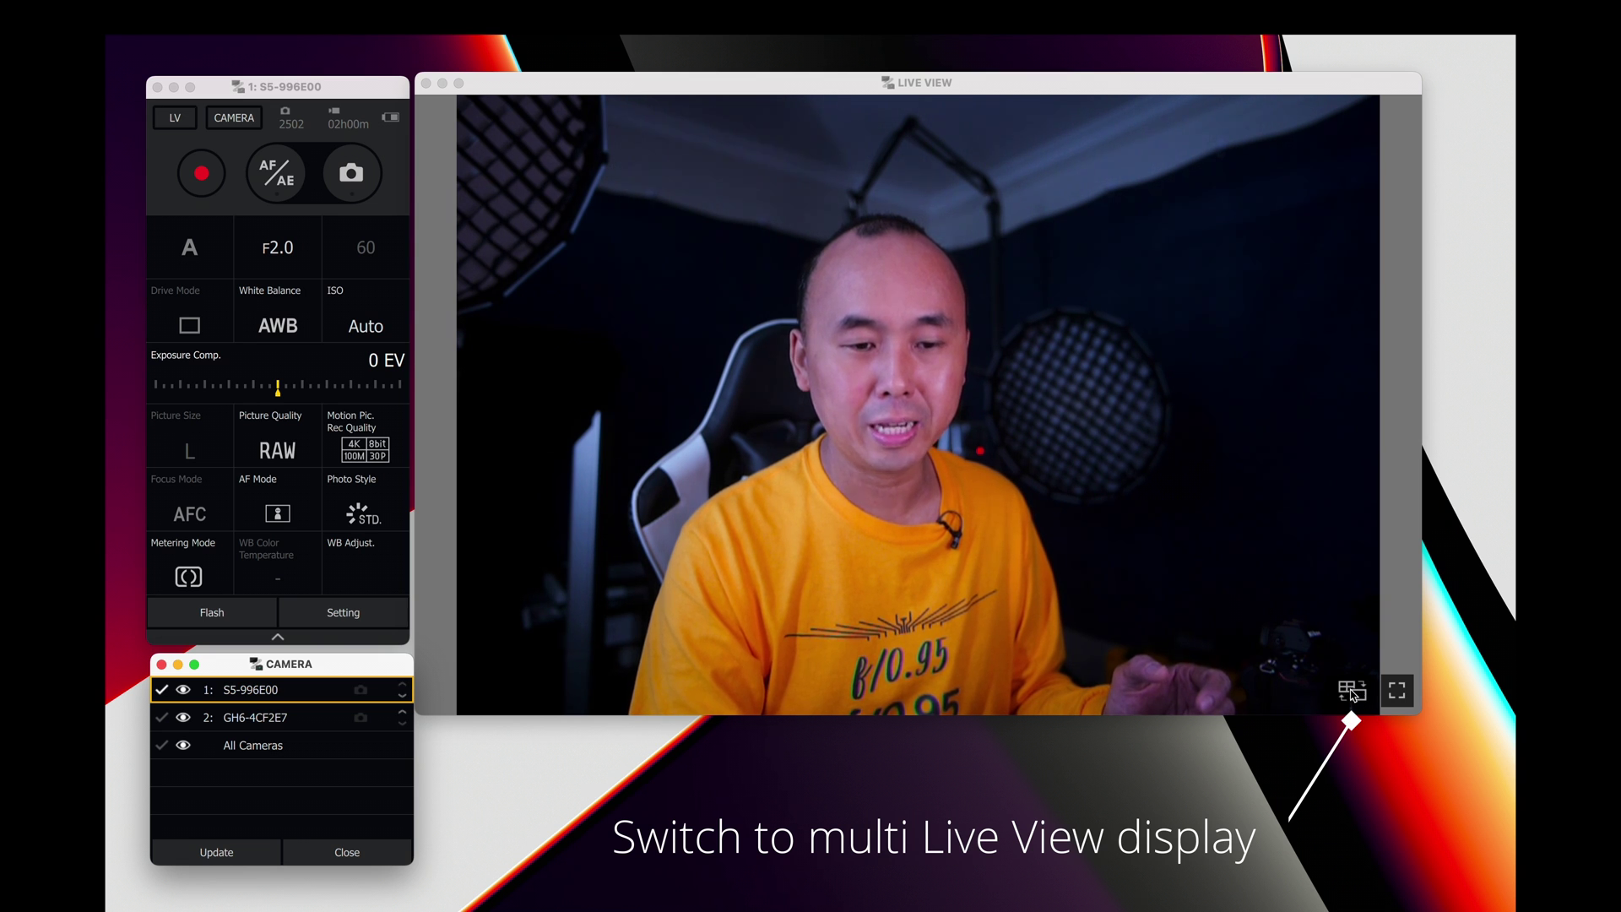
Show the S5 and GH6 feeds side by side and check the GH6 for shared settings
left_click(1351, 691)
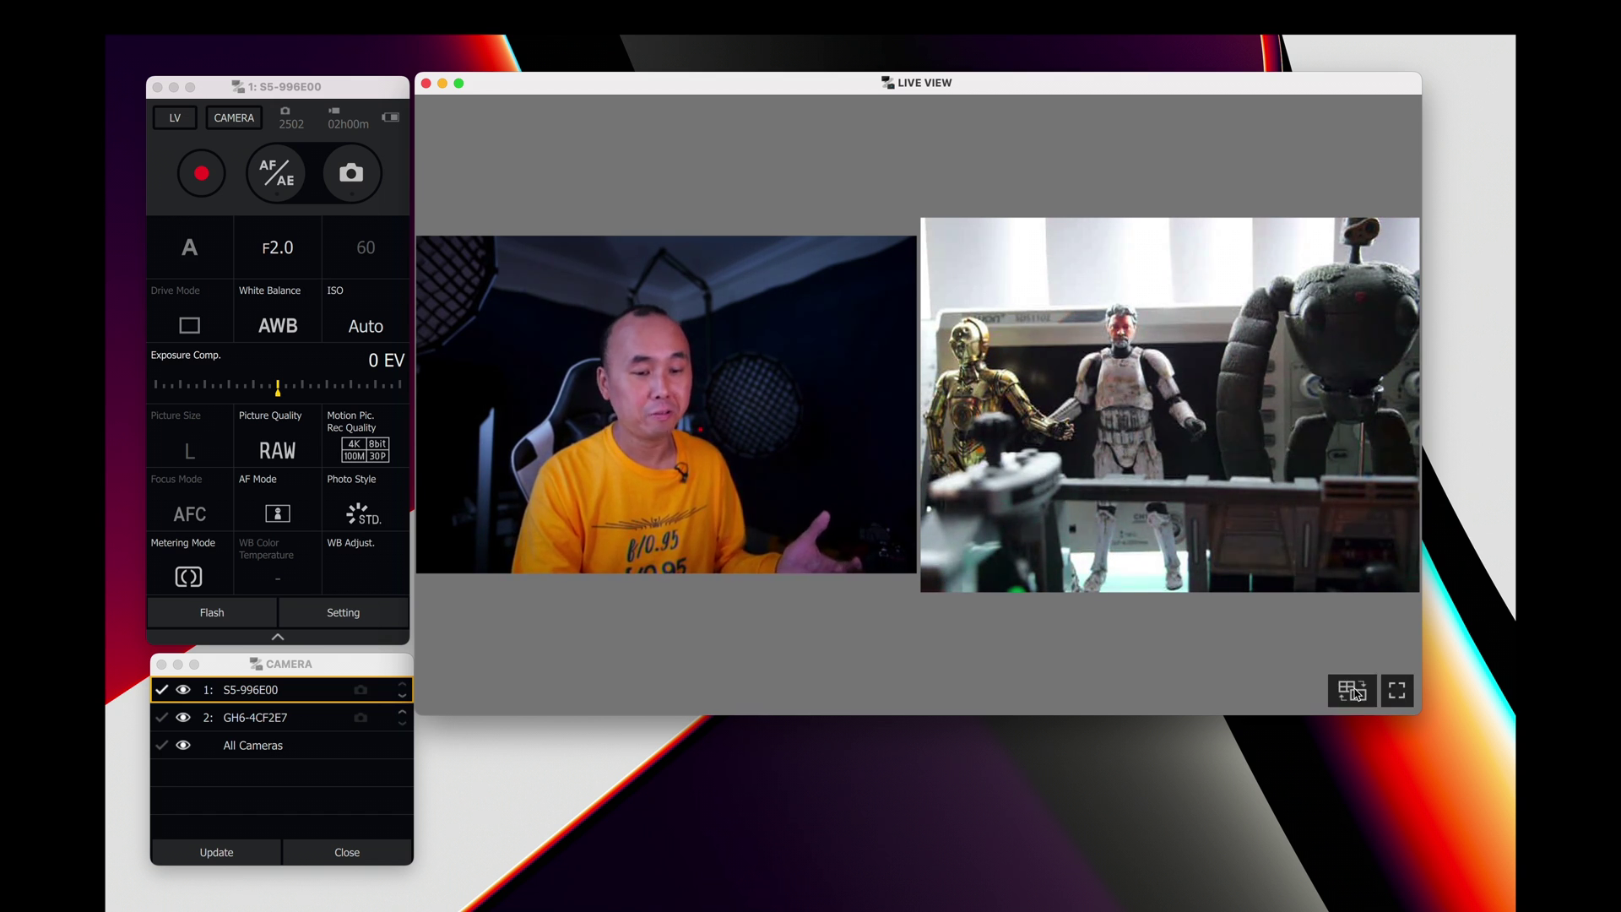
left_click(1355, 692)
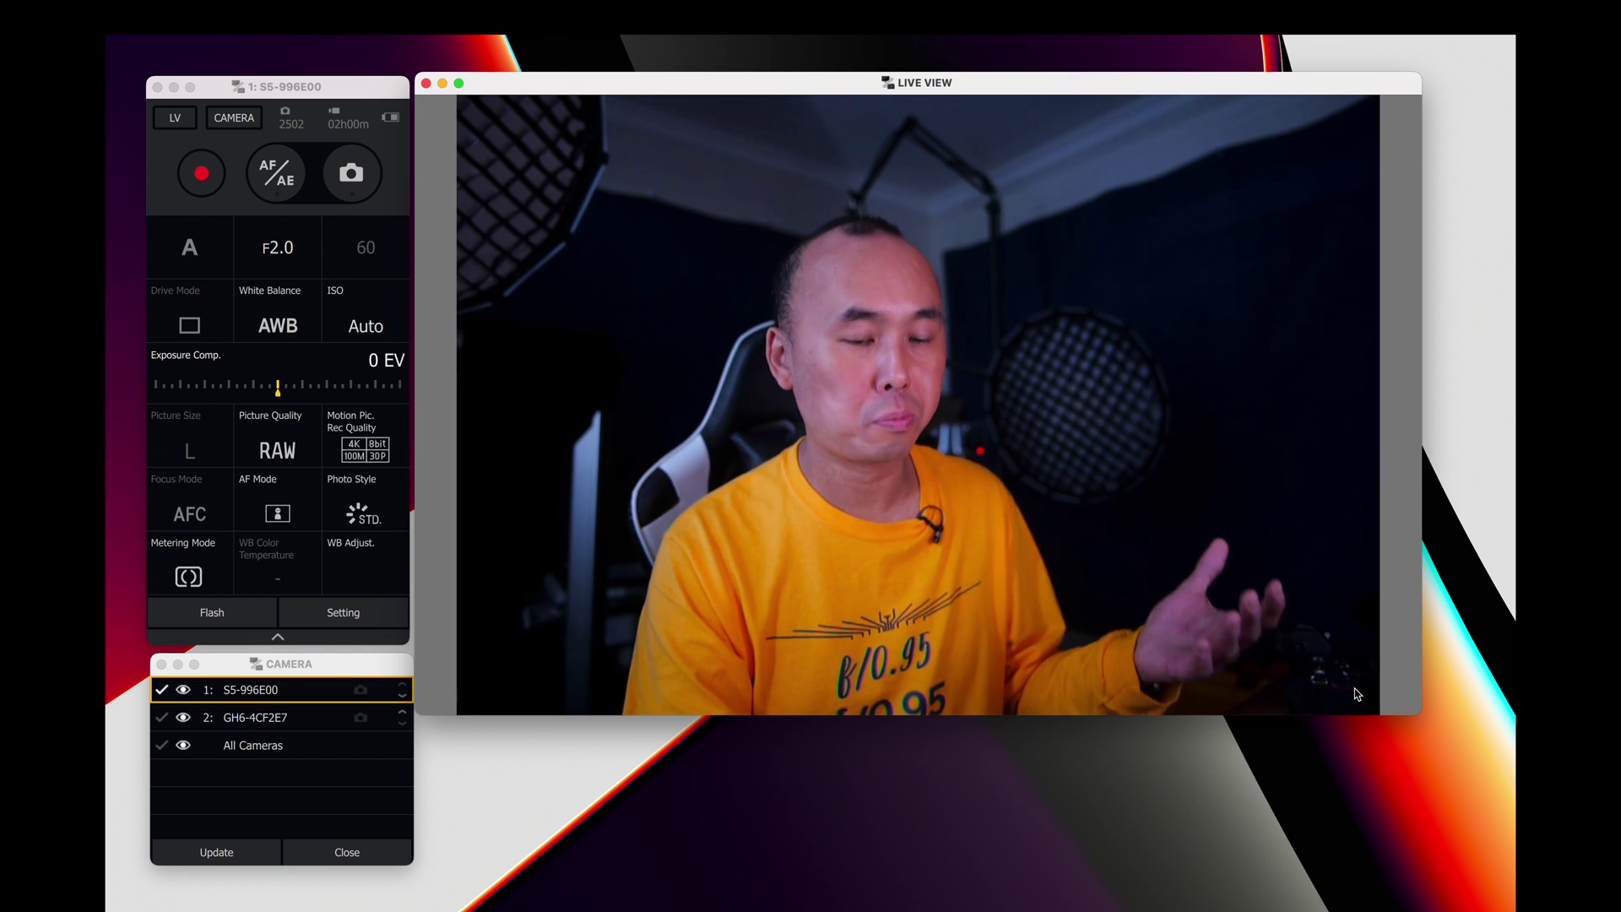
mouse_move(1359, 694)
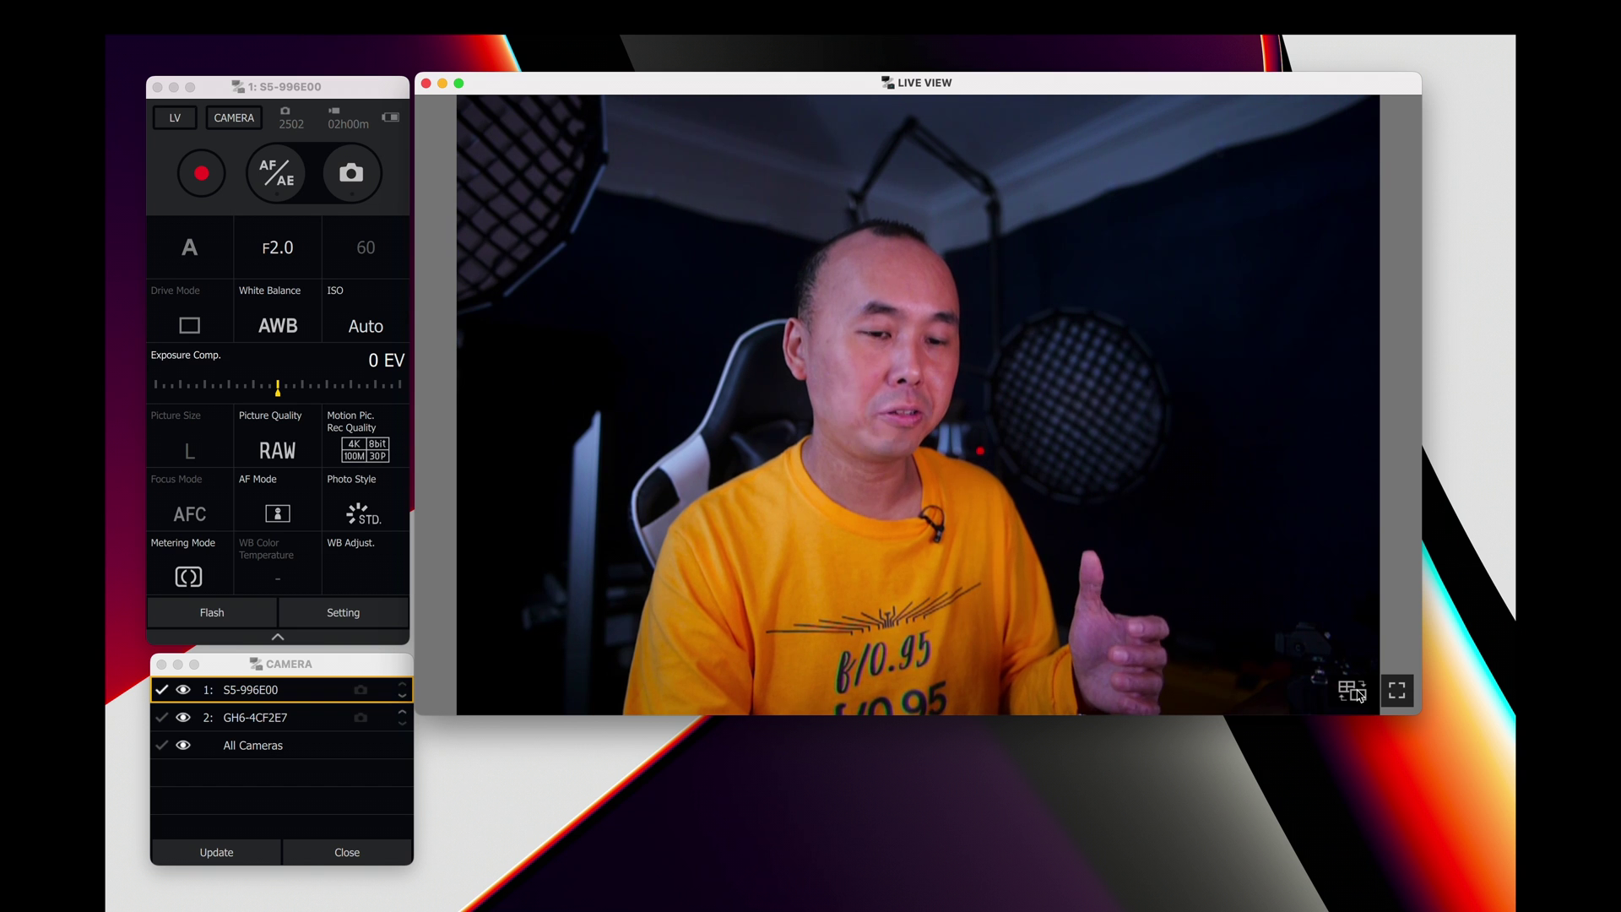
left_click(1355, 692)
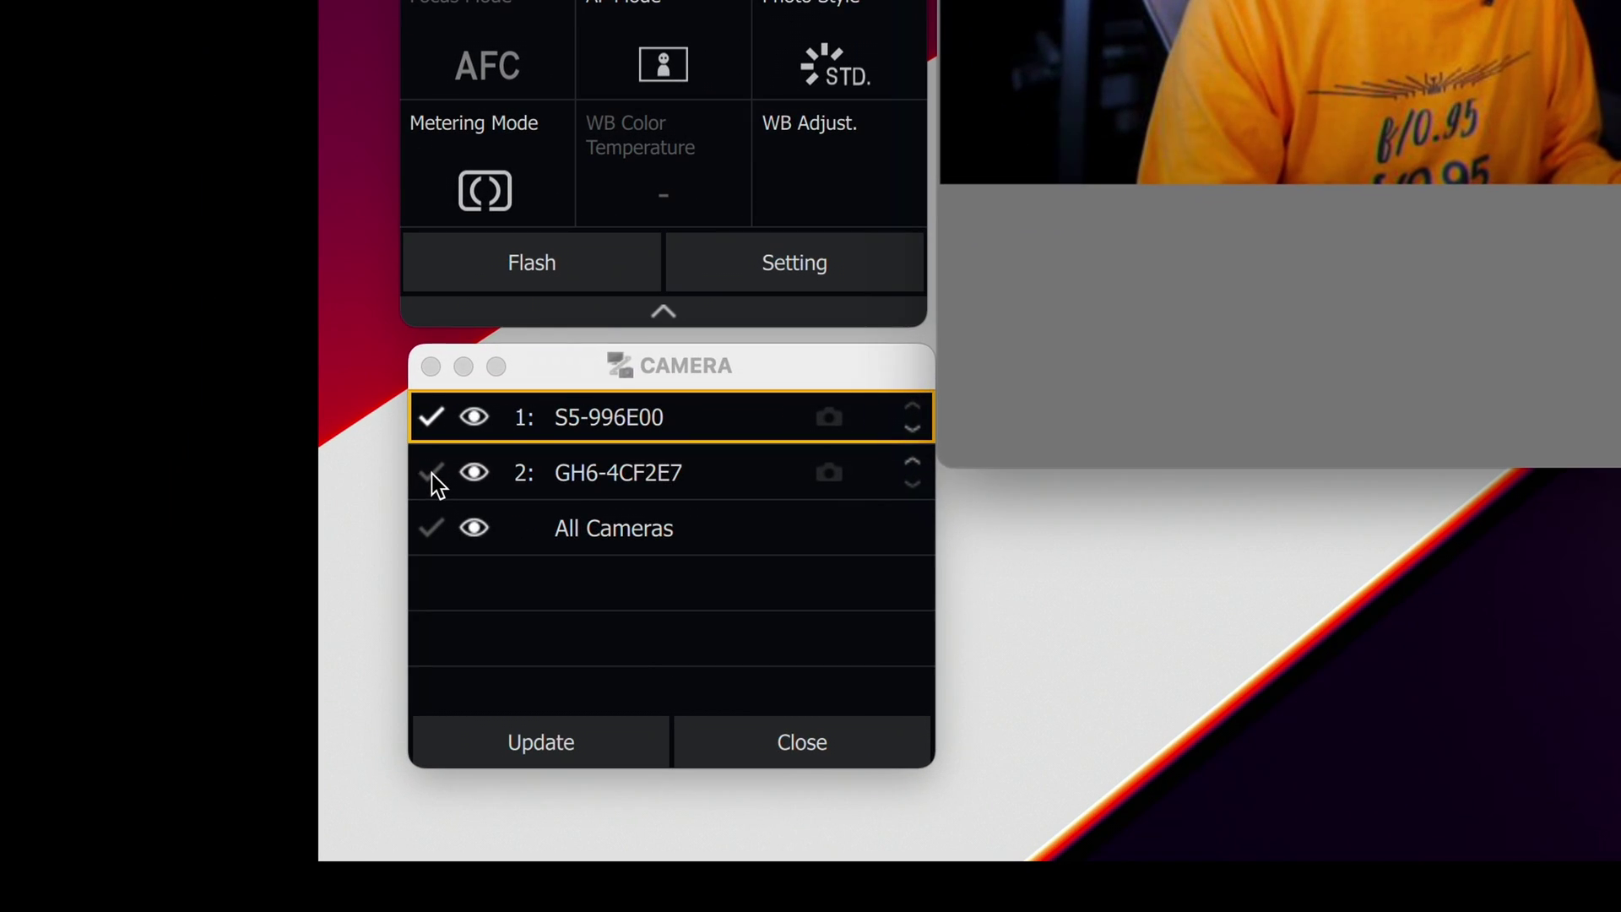
left_click(432, 474)
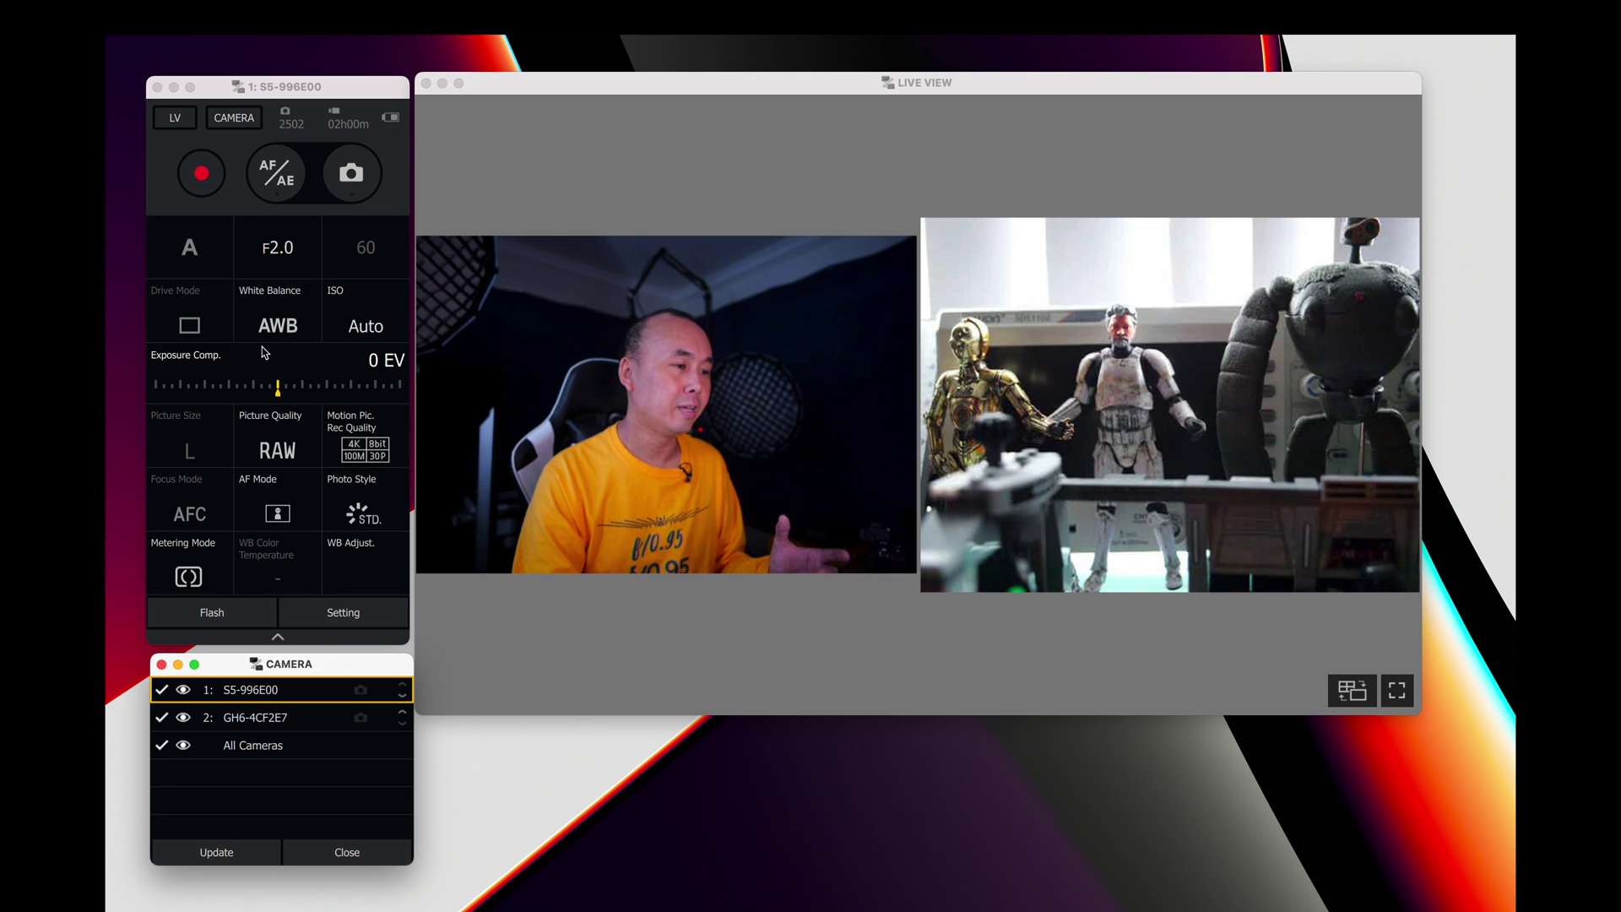
left_click(285, 390)
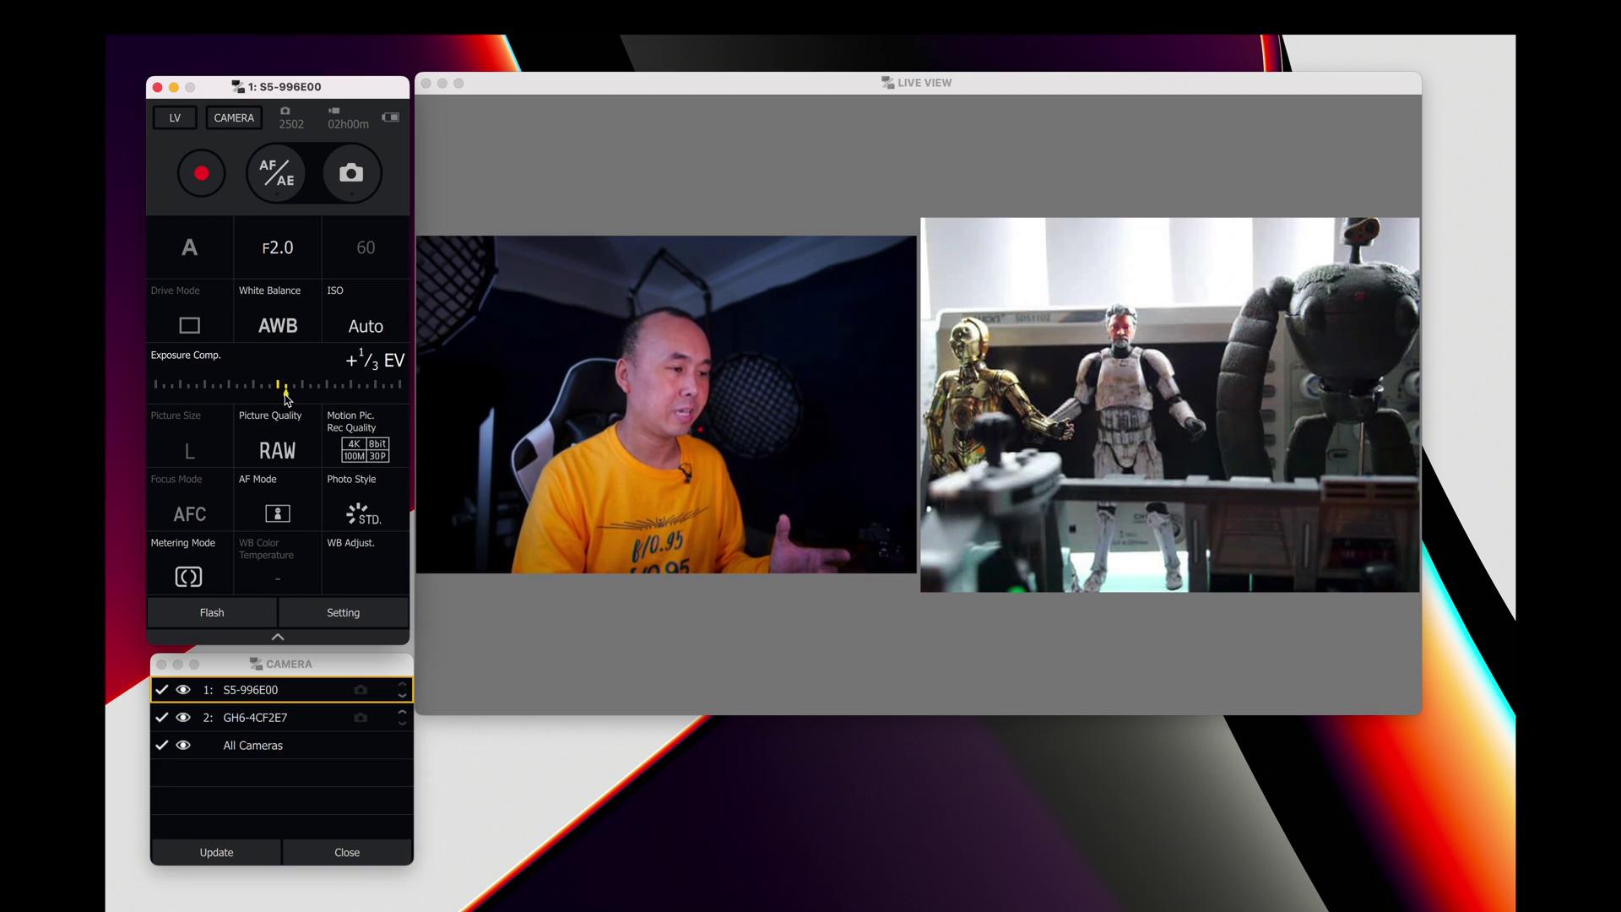
left_click_drag(285, 394, 329, 395)
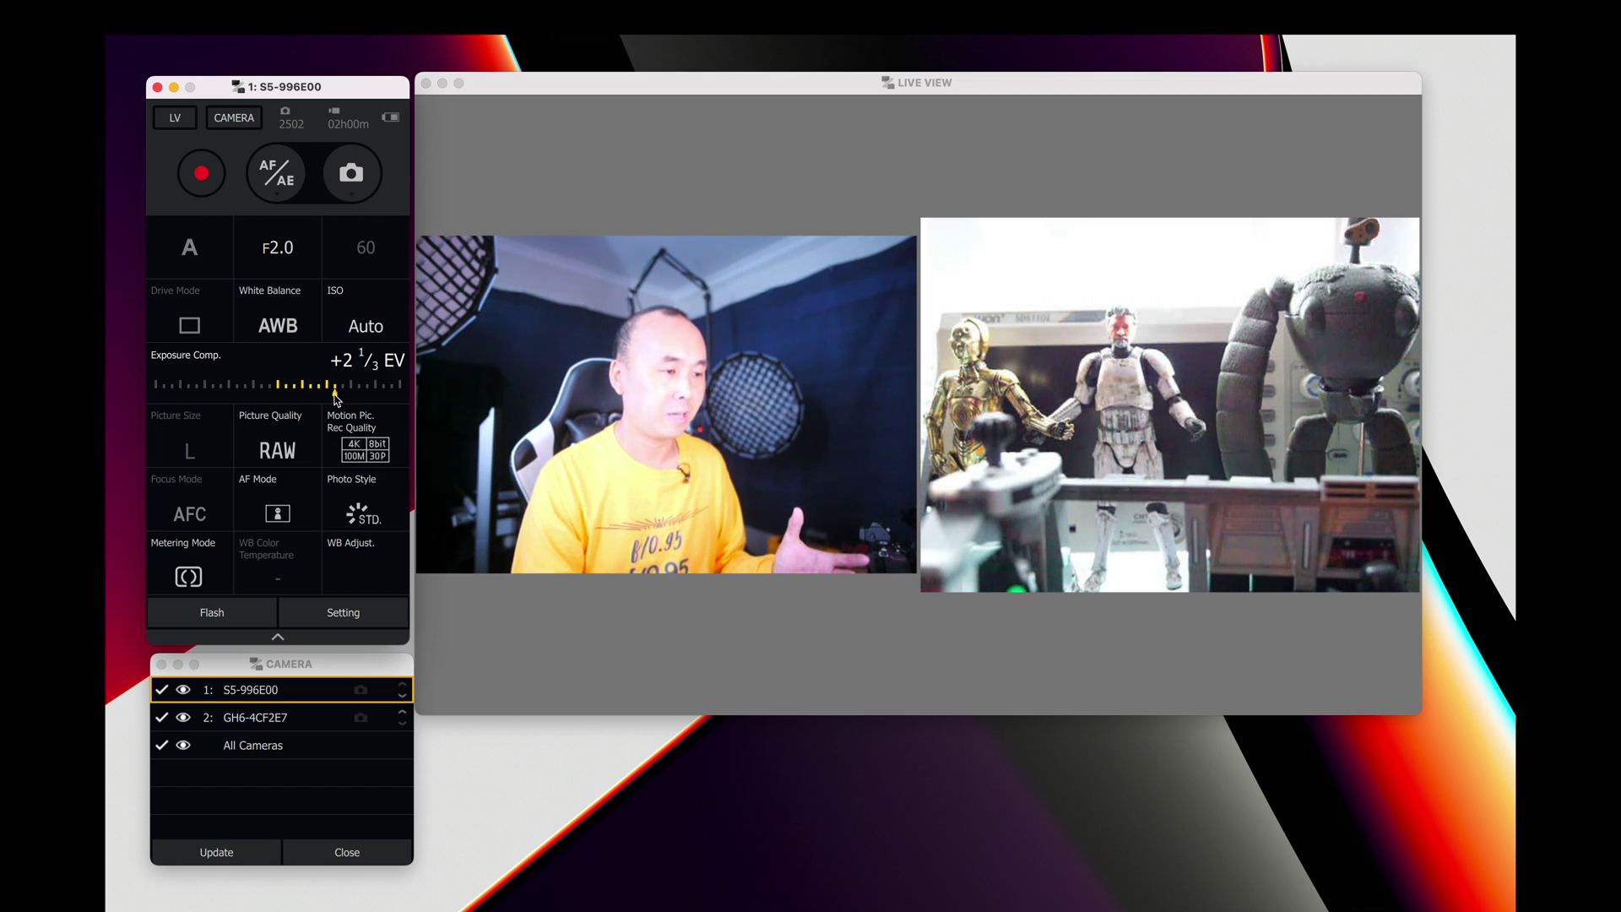
left_click_drag(336, 396, 196, 402)
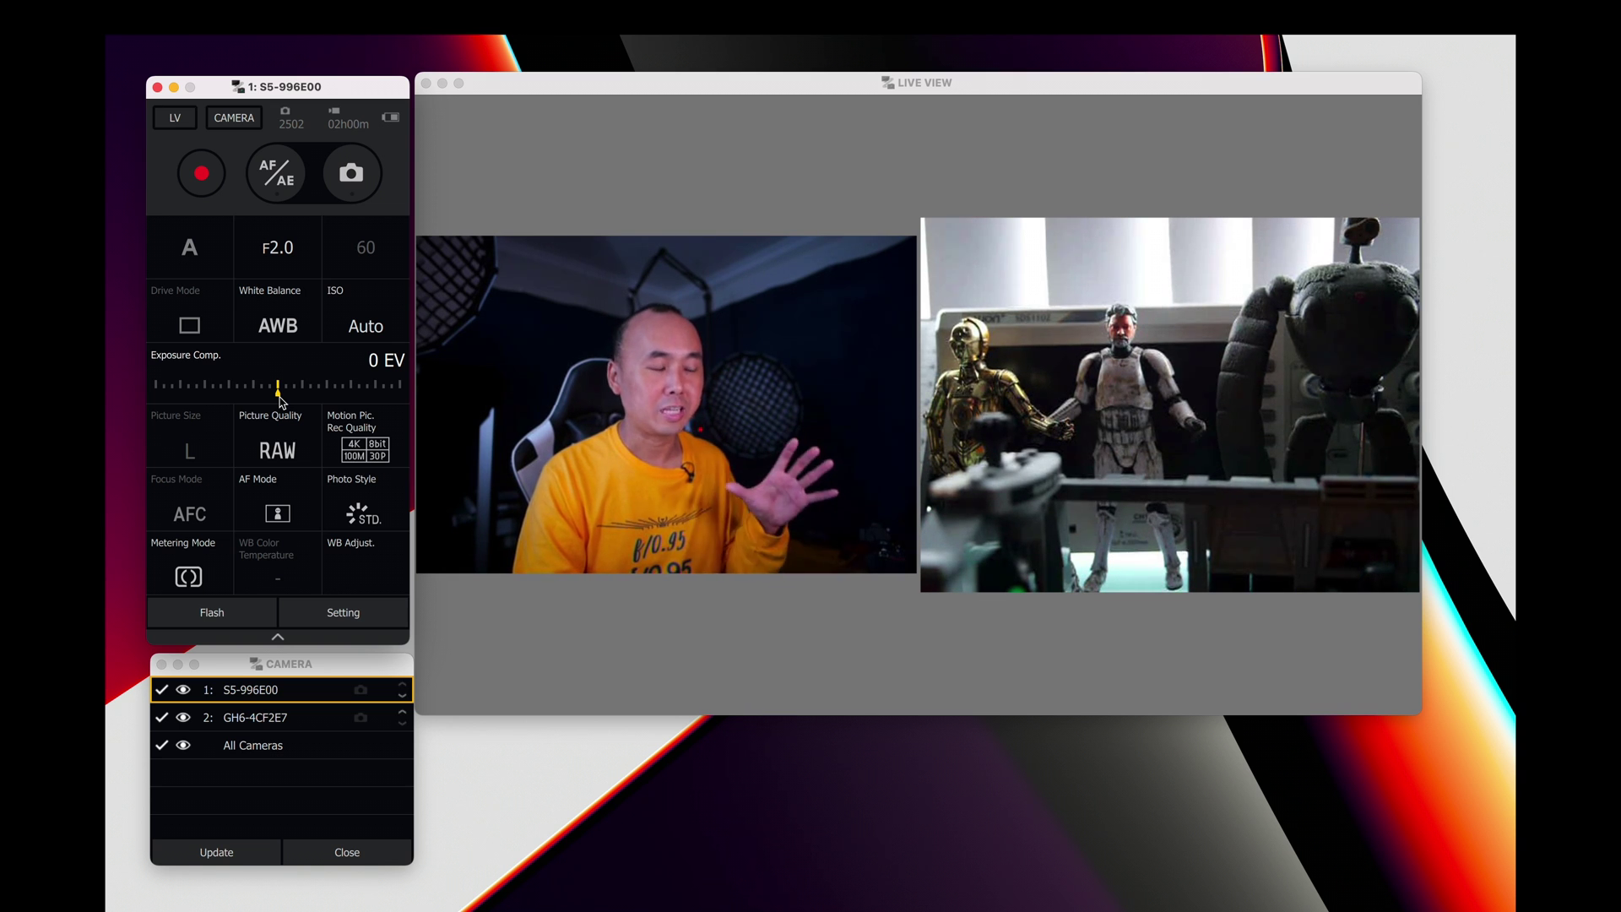
left_click(281, 336)
Try Incandescent white balance, revert to AWB, then set the aperture to F1.8
scroll(275, 530, "down", 2)
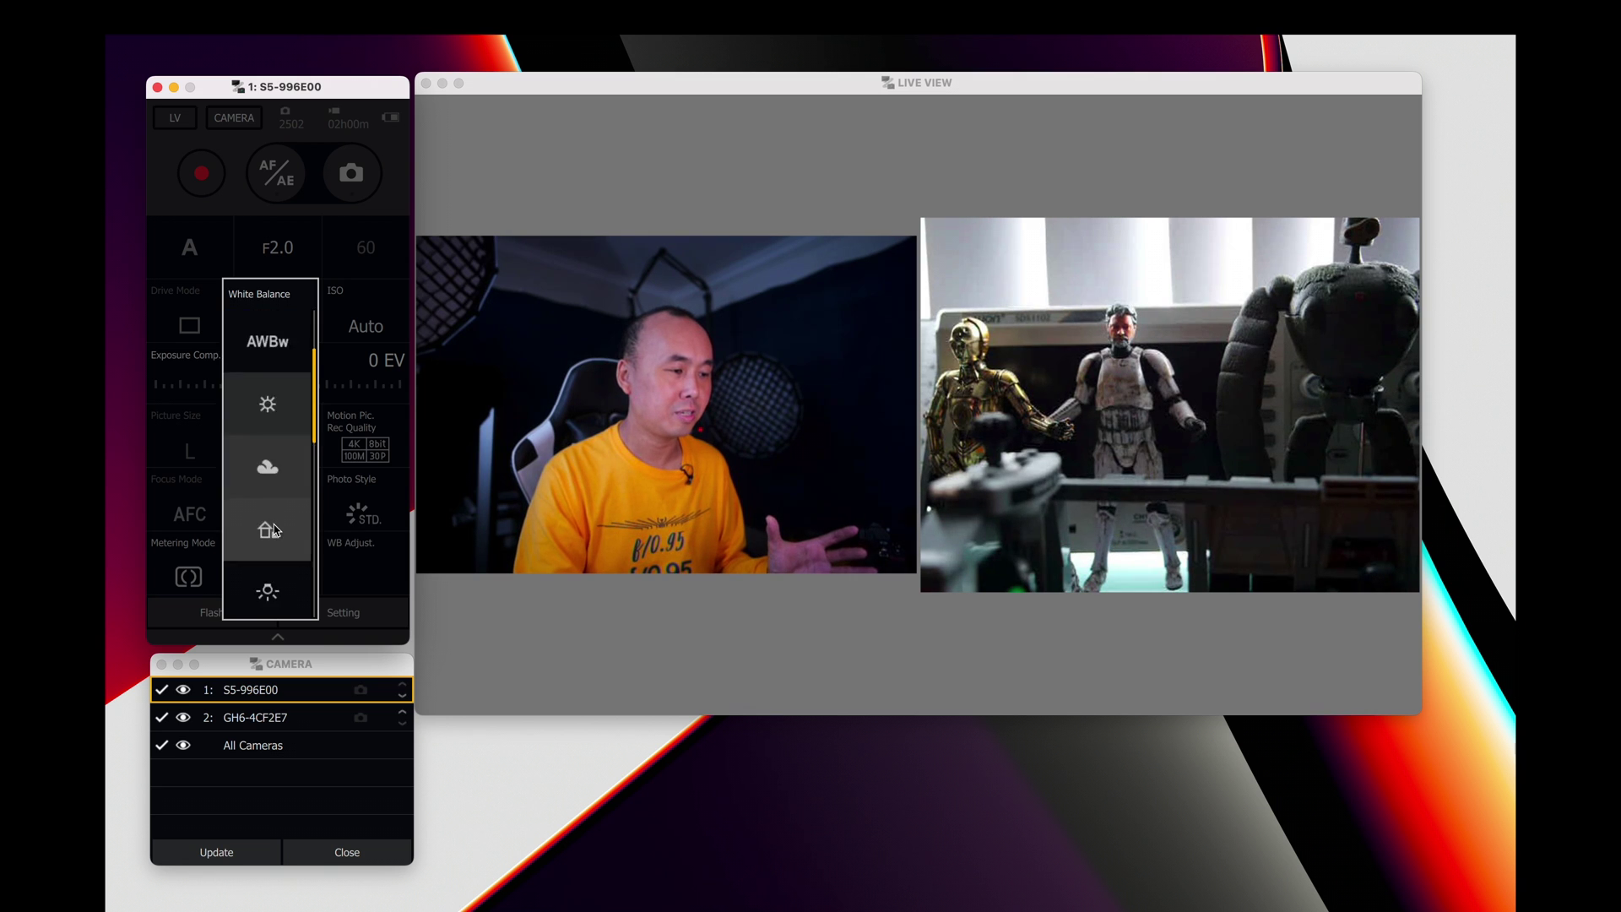
scroll(275, 530, "down", 1)
left_click(275, 530)
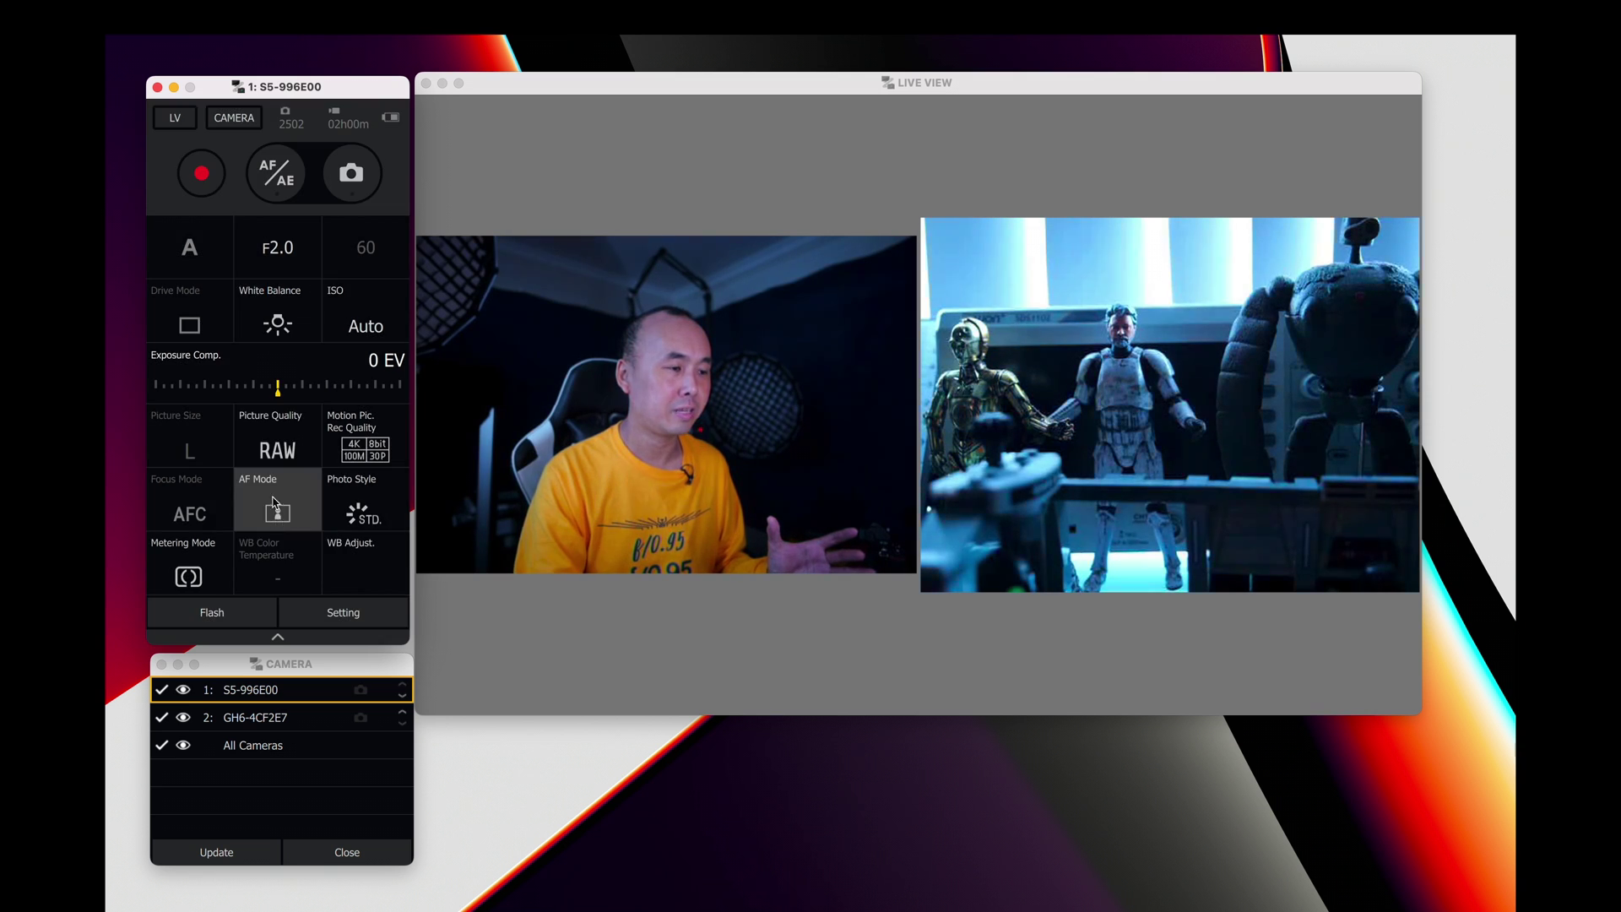
left_click(278, 314)
scroll(281, 422, "up", 5)
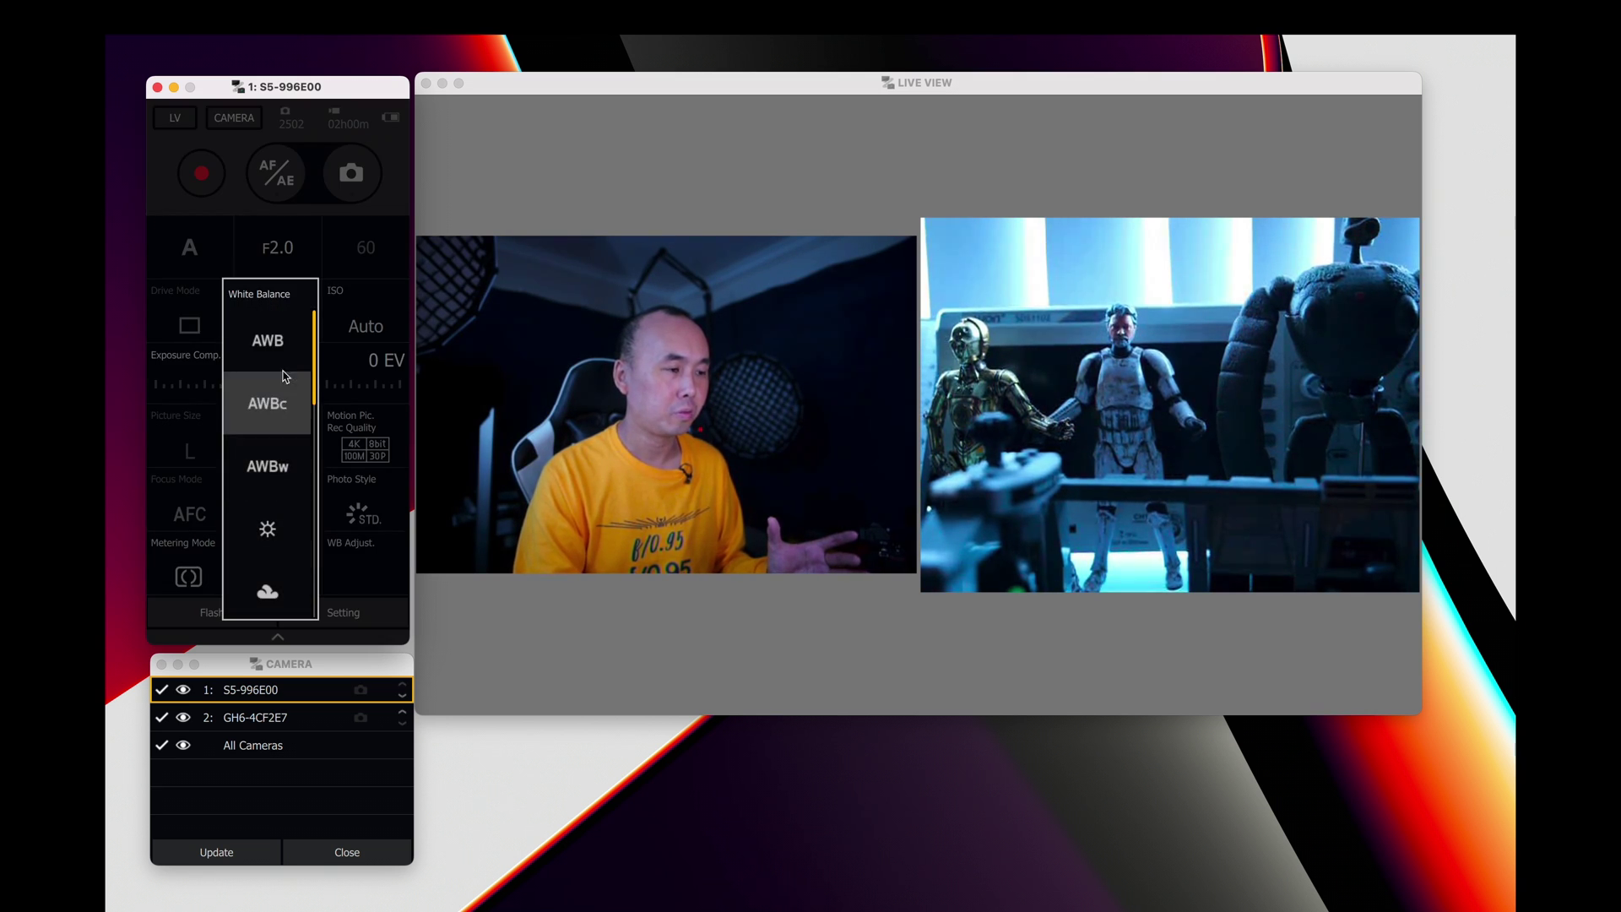
left_click(277, 342)
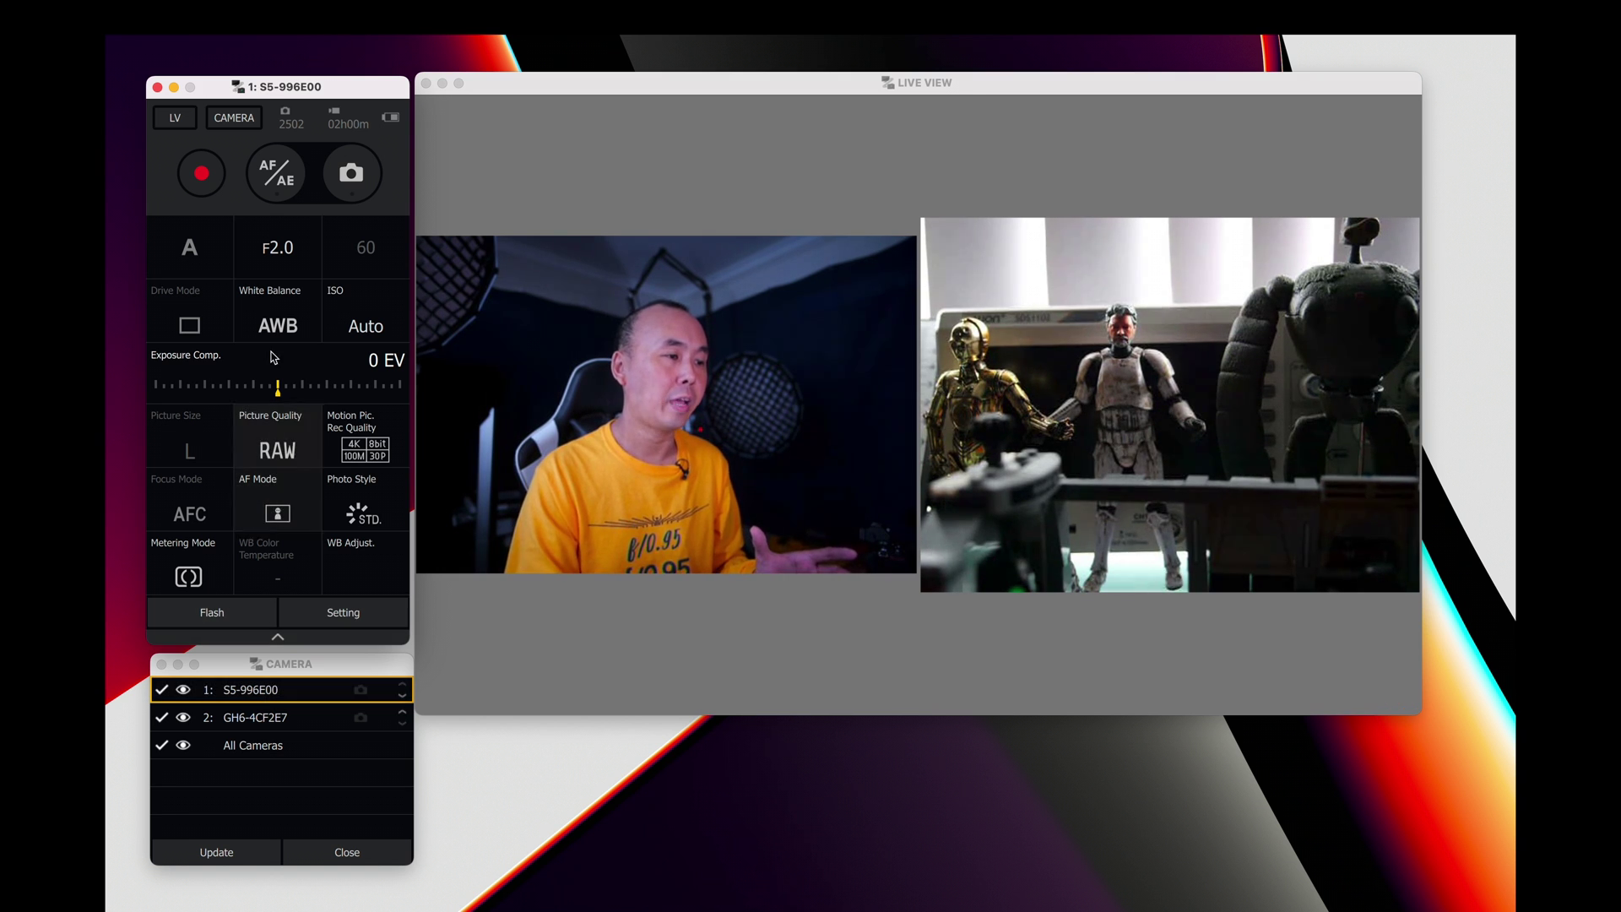
left_click(278, 253)
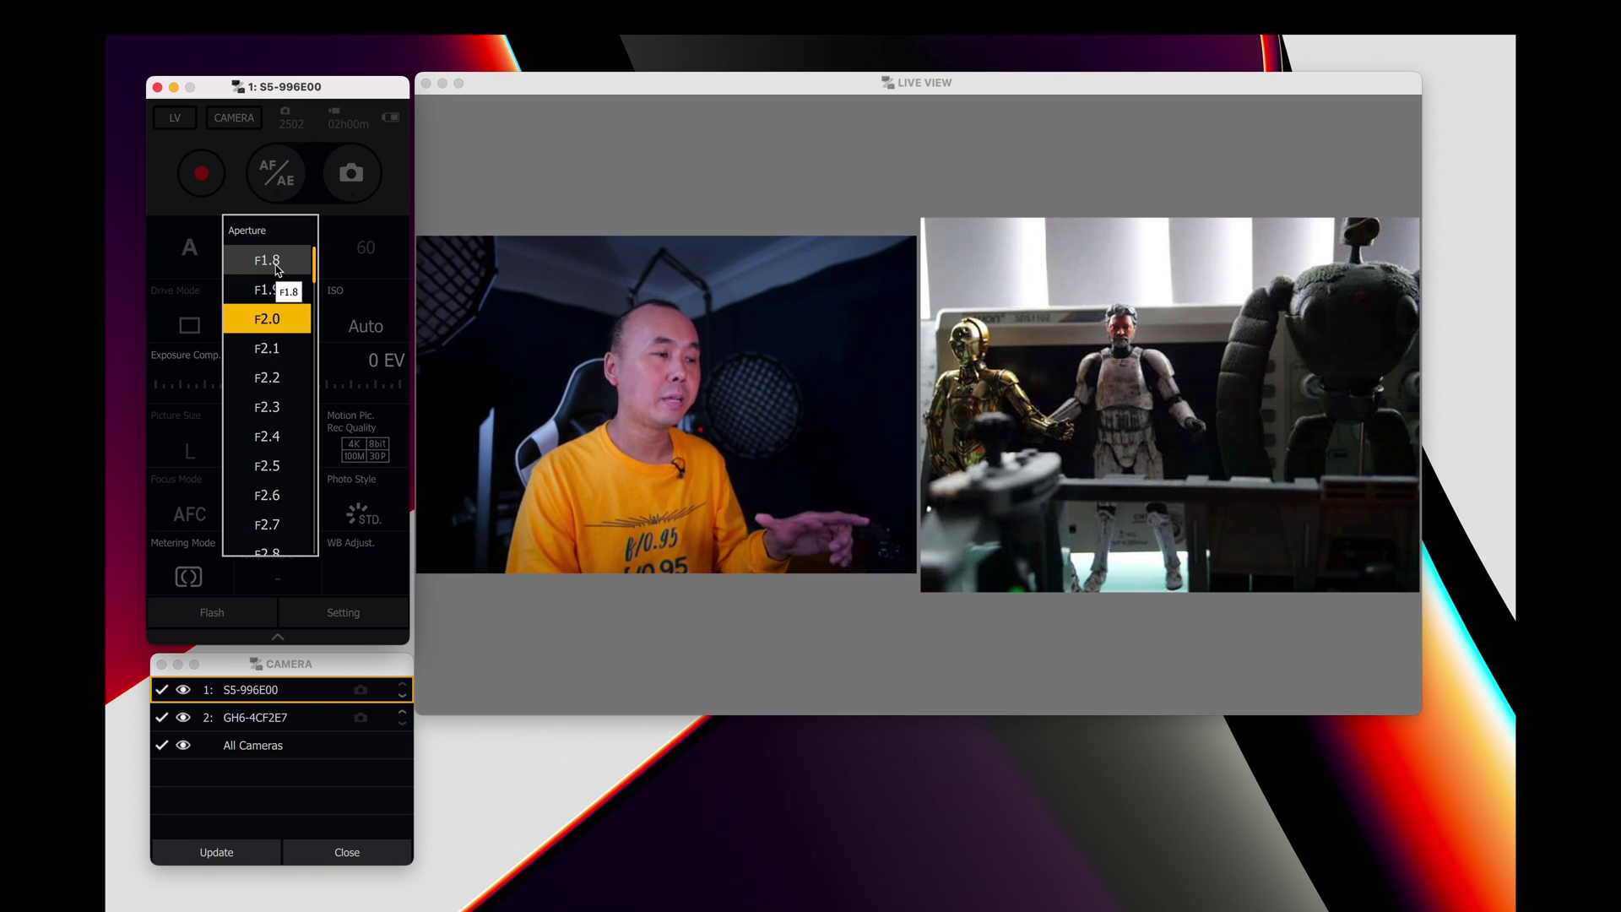
left_click(277, 268)
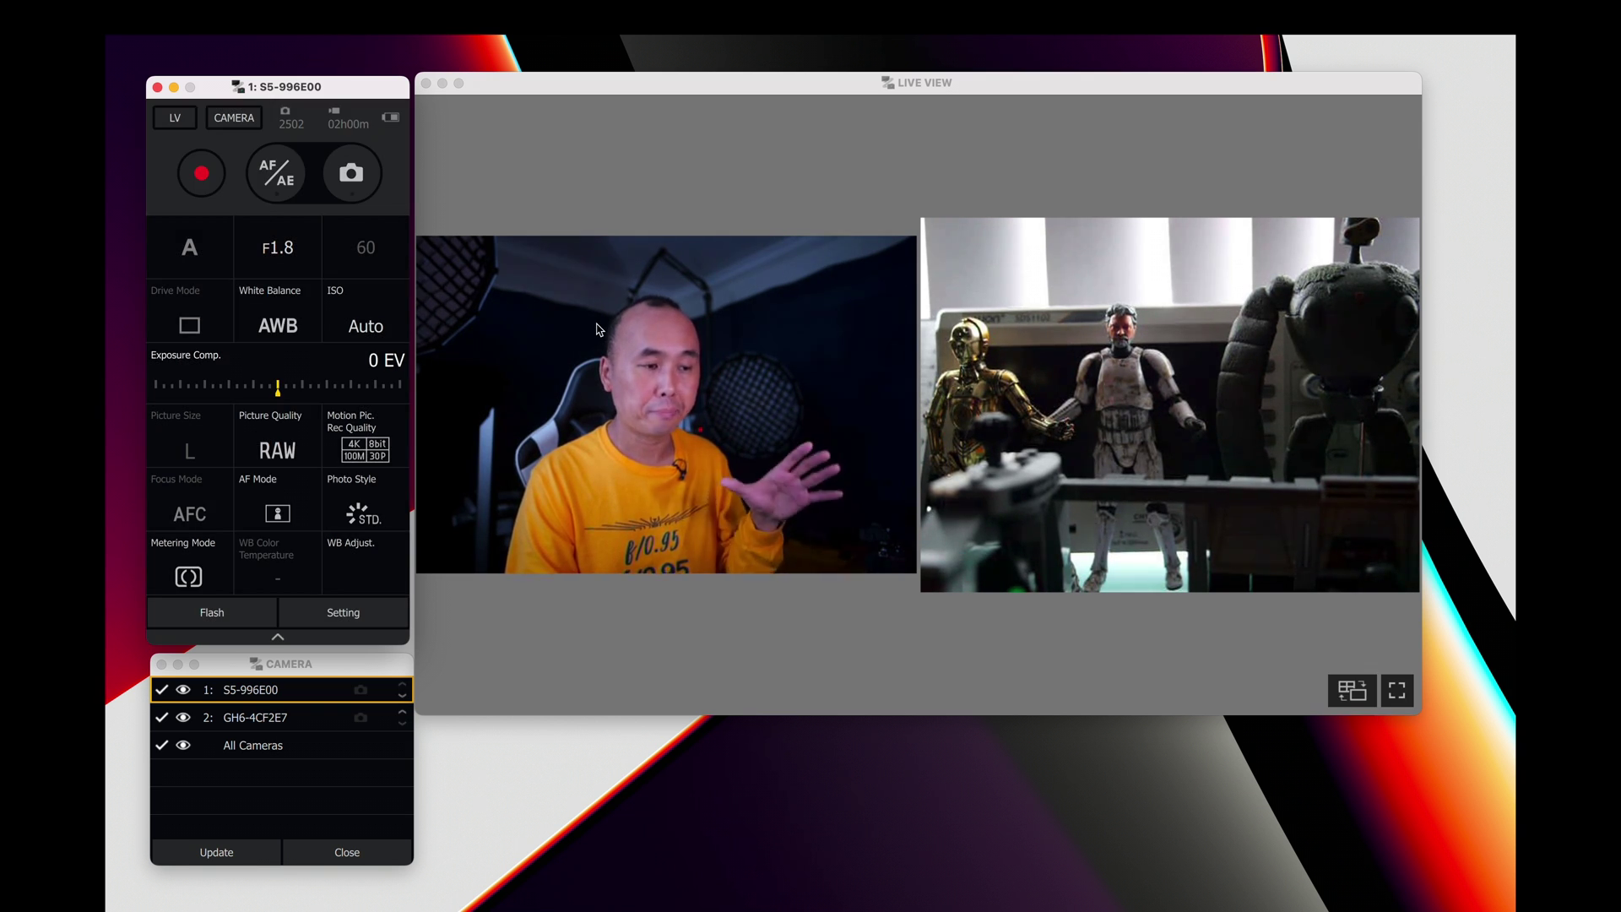